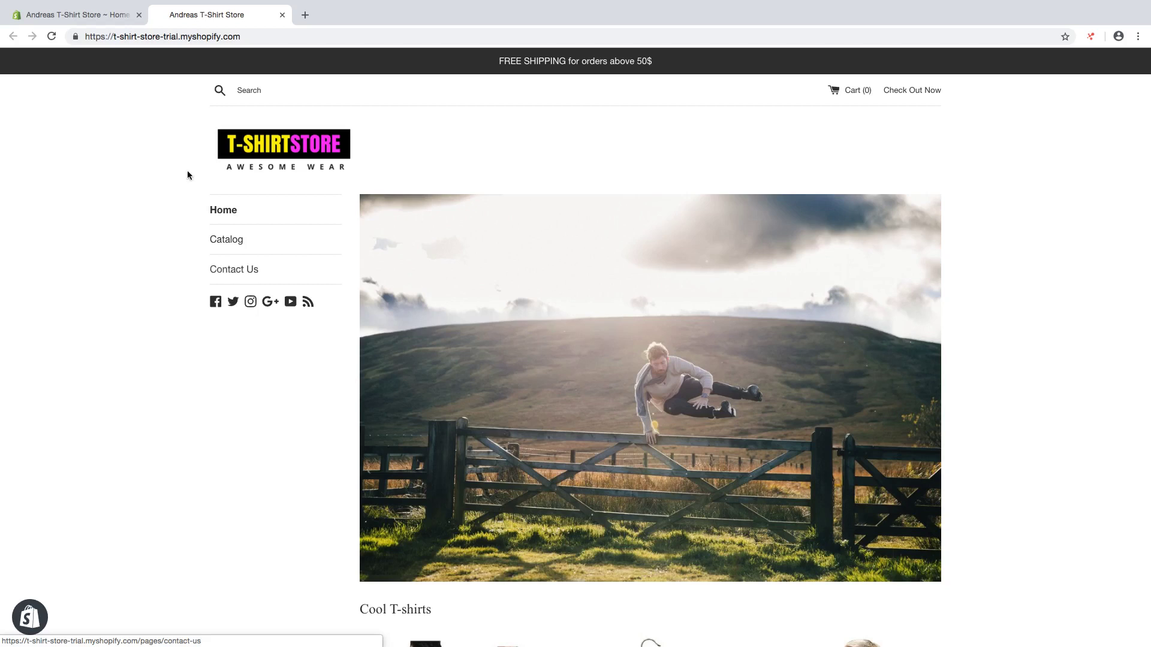
# Switch from the storefront tab back to the Shopify admin Home dashboard.
pyautogui.click(84, 18)
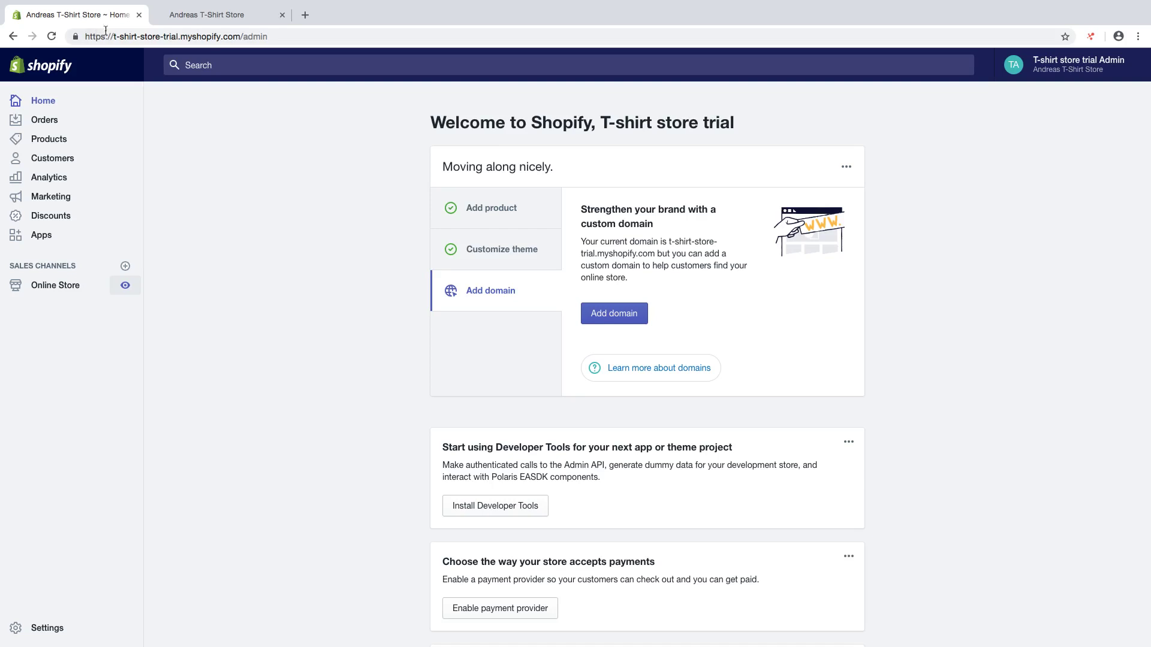
# Open the Main menu under Online Store > Navigation and begin a new menu item.
pyautogui.click(59, 286)
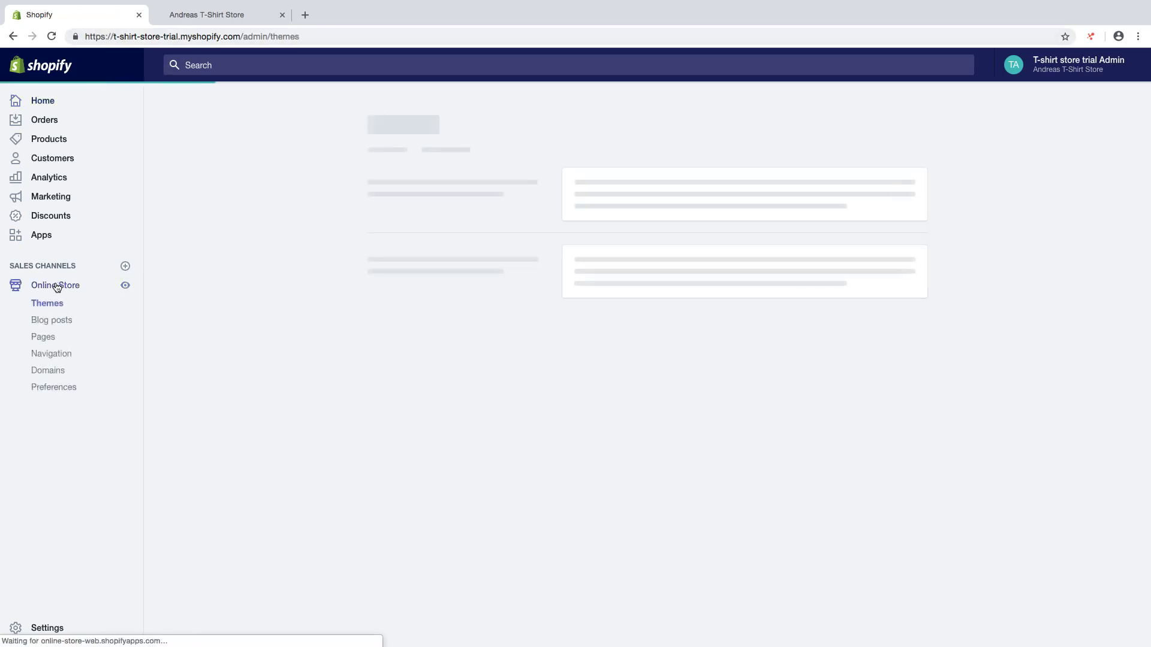
pyautogui.click(57, 356)
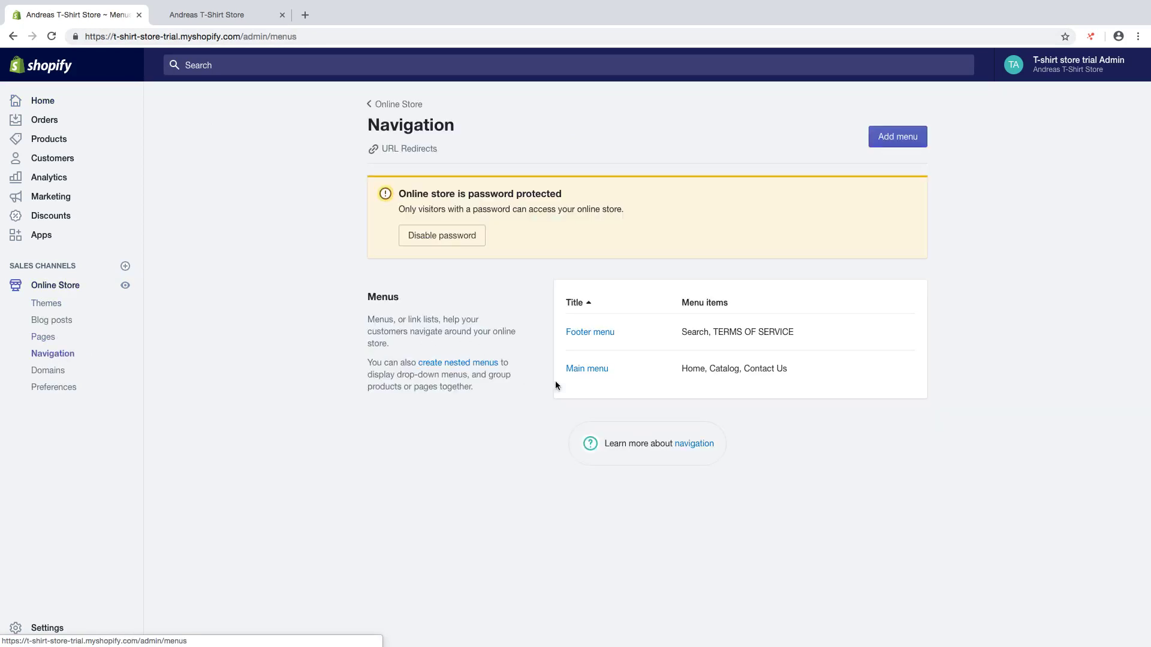
pyautogui.click(580, 370)
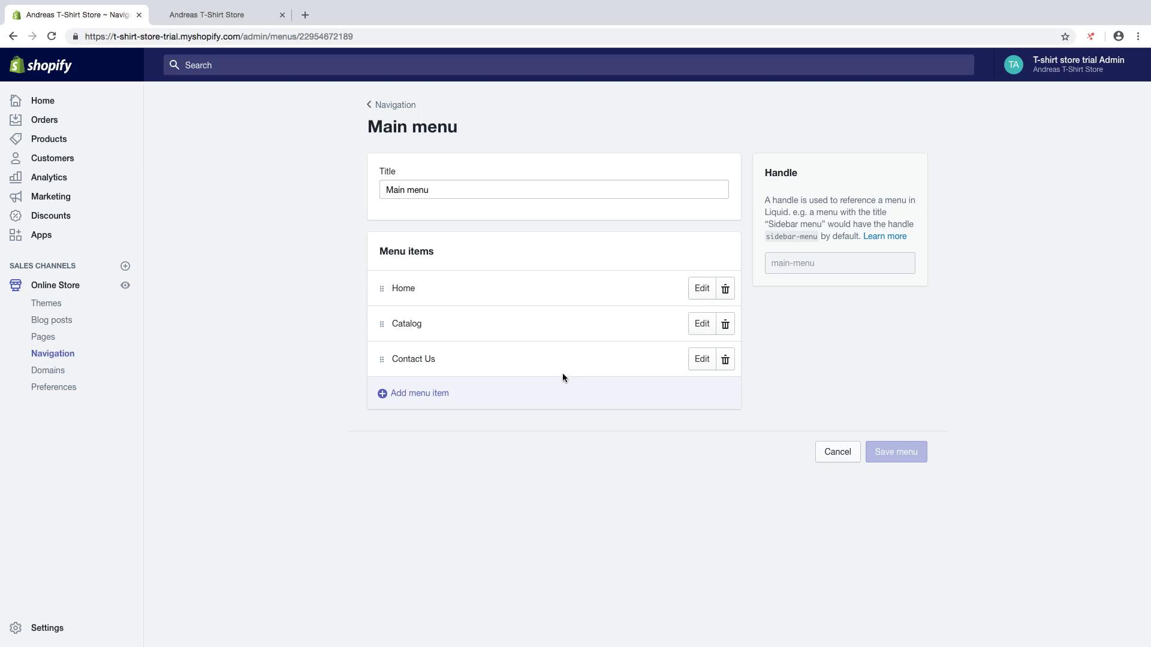
pyautogui.click(412, 400)
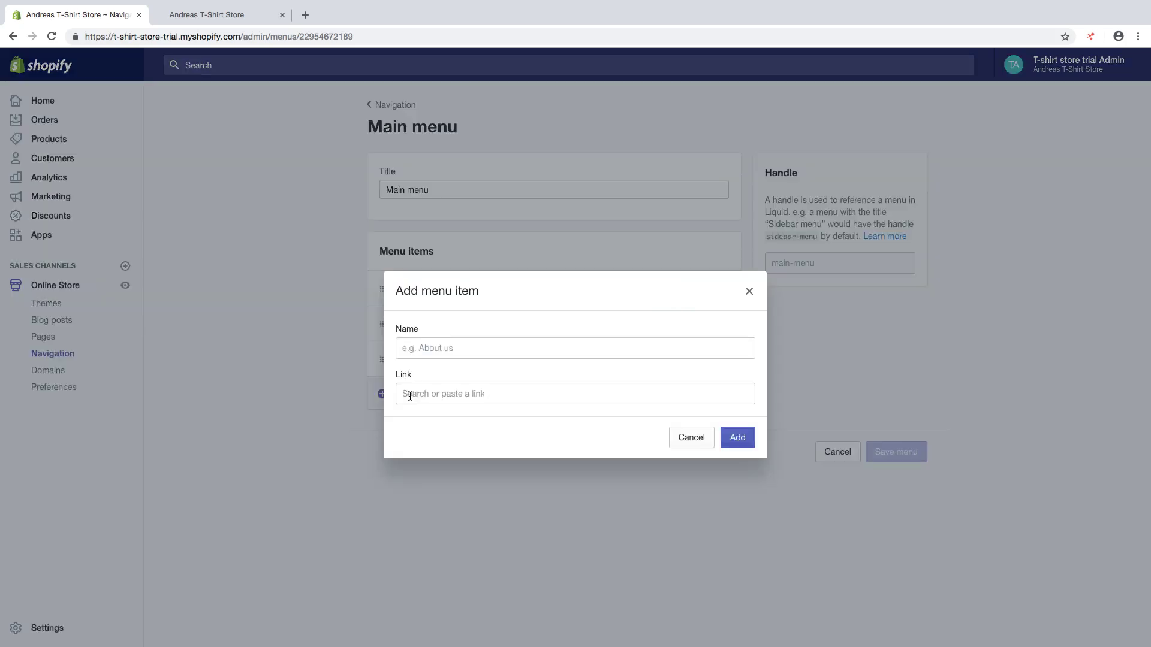
# Add a menu item linked to Collections > Animal T-shirts with the 'Animal' tag filter.
pyautogui.click(419, 392)
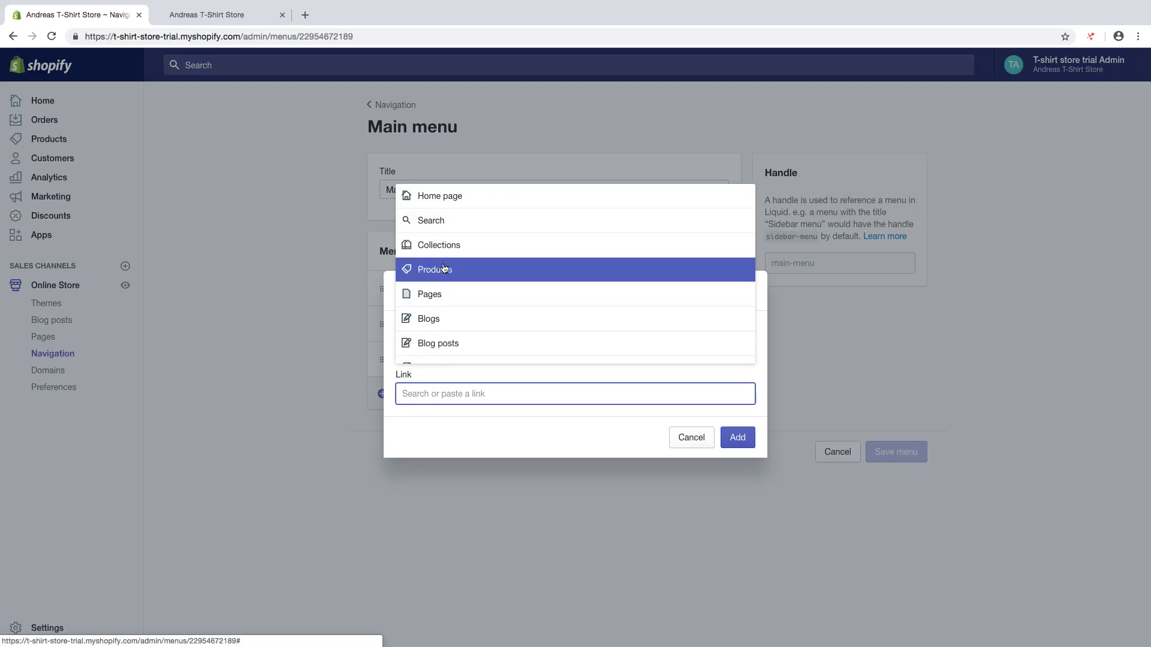
pyautogui.scroll(-1, 449, 318)
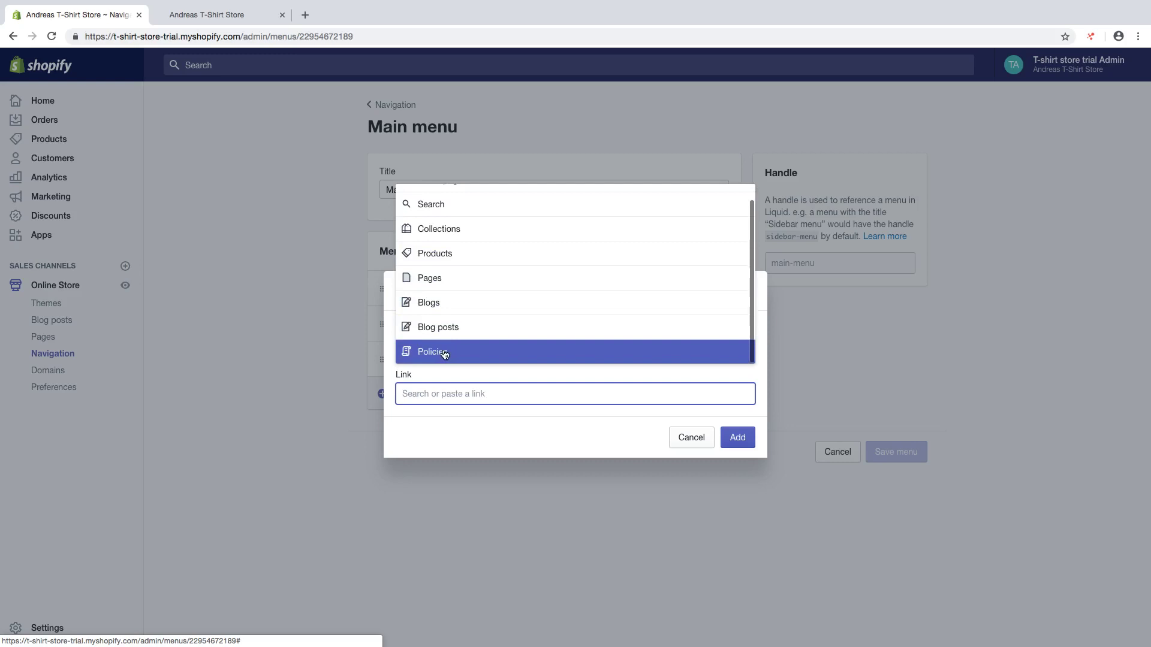
pyautogui.scroll(1, 449, 332)
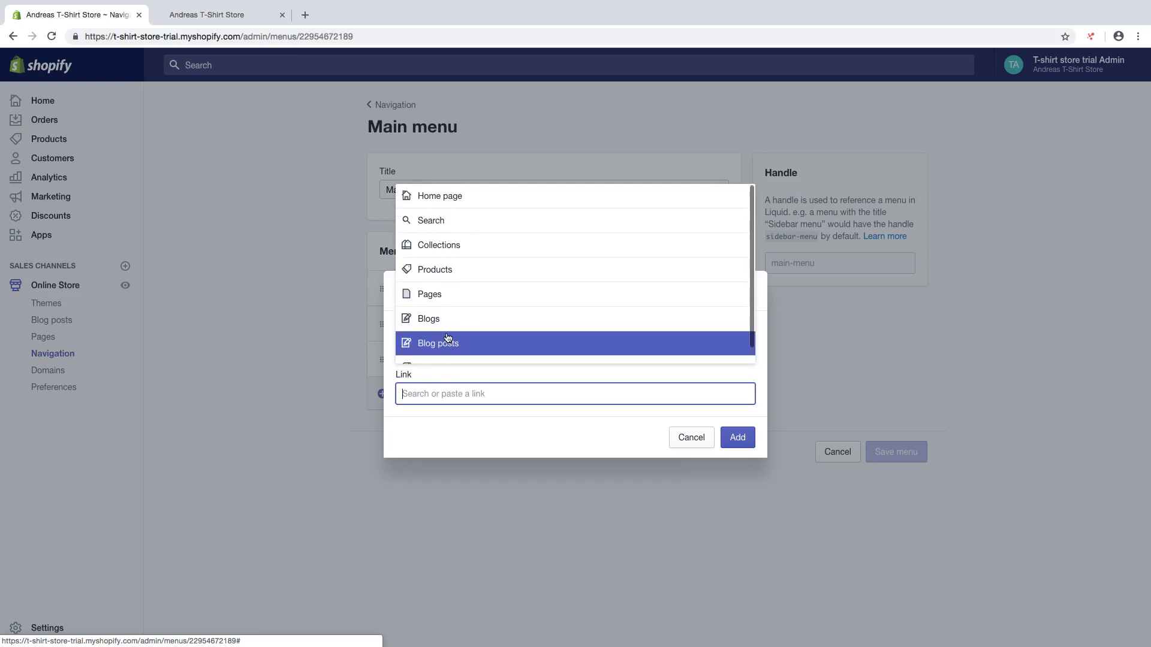
pyautogui.click(452, 244)
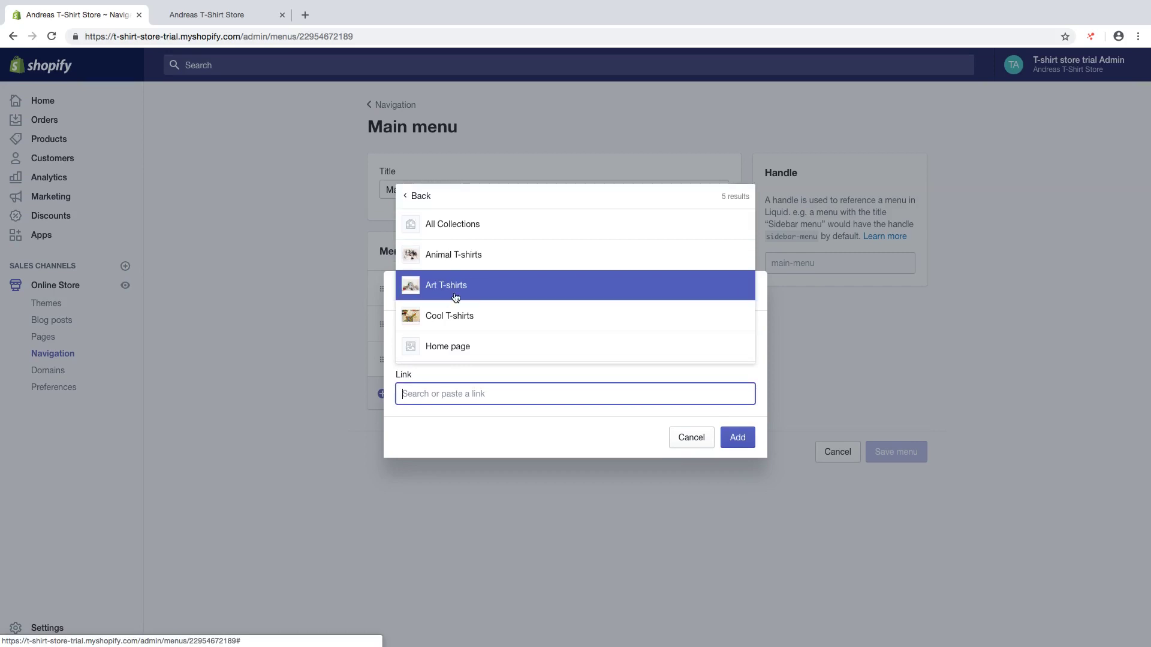
pyautogui.click(455, 259)
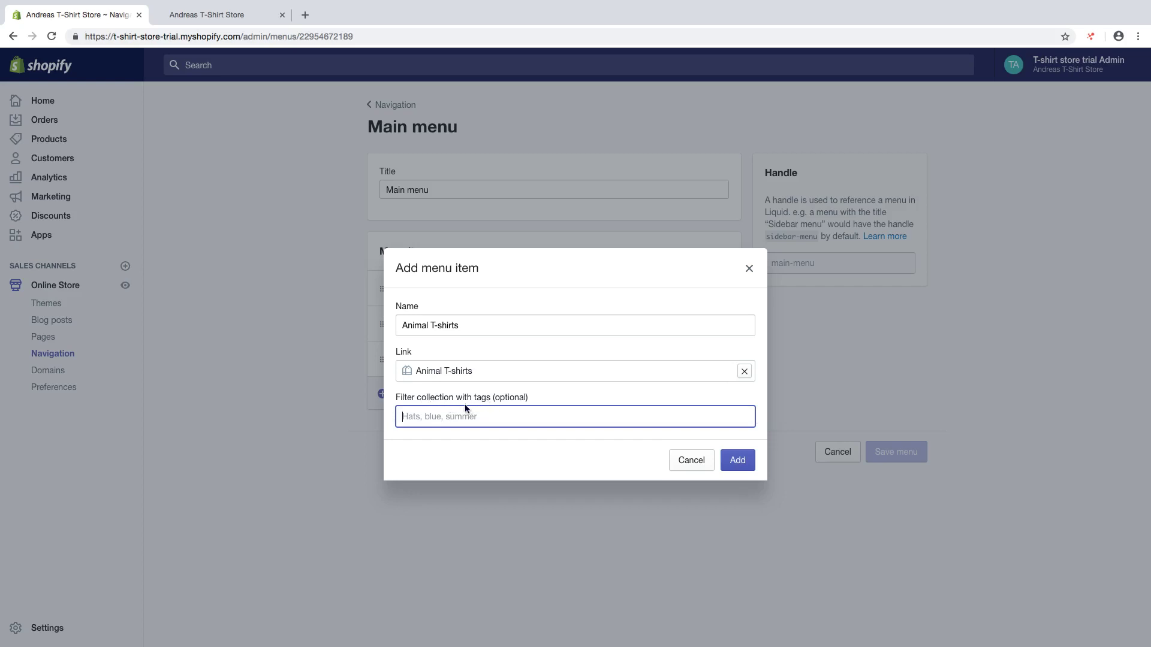
pyautogui.write('Animal')
pyautogui.click(737, 460)
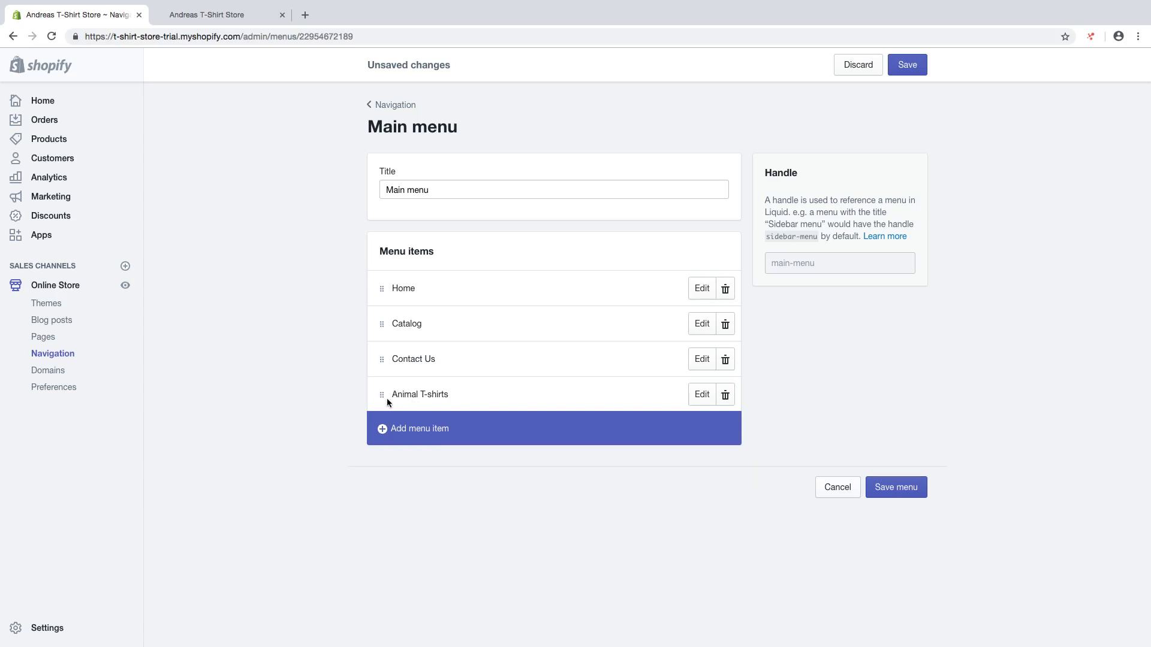
# Nest Animal T-shirts beneath Catalog and begin a new Catalog sub-item.
pyautogui.moveTo(381, 396); pyautogui.dragTo(410, 350)
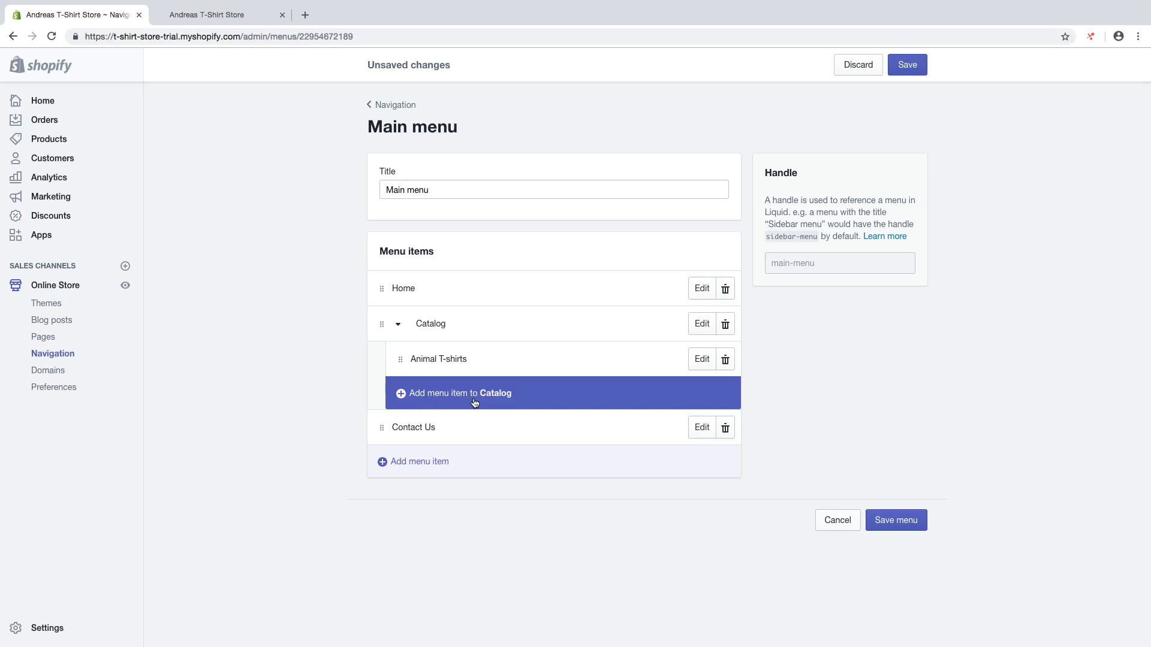
pyautogui.click(447, 395)
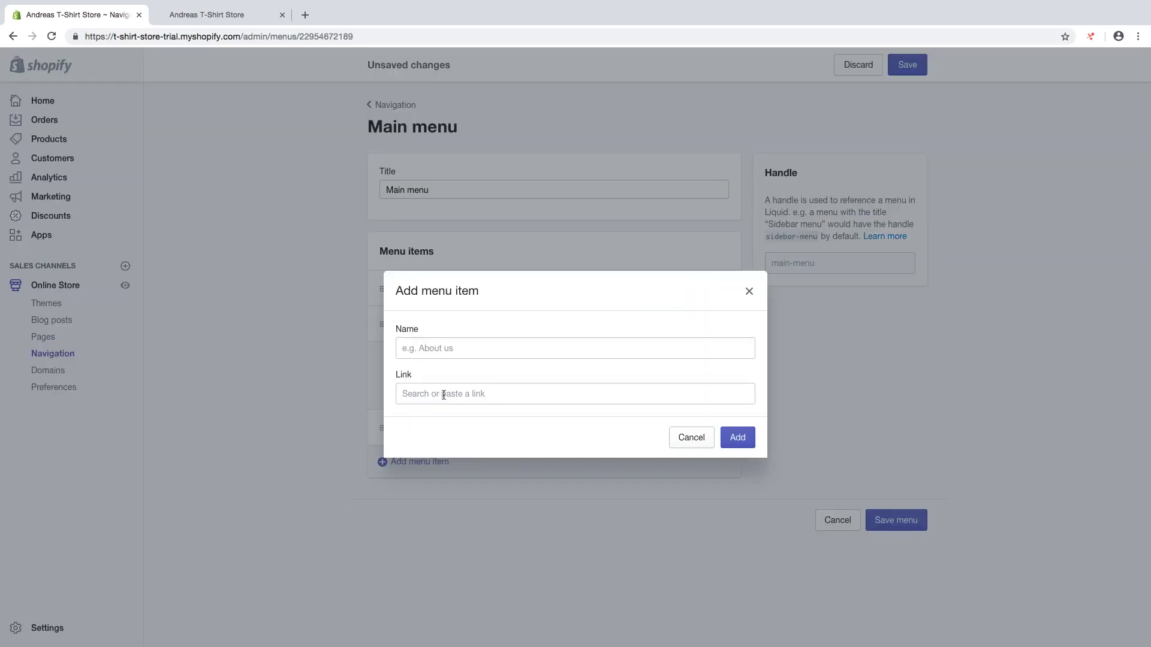
# Add Art T-shirts under Catalog, linked to its collection with tag 'Art', and save the menu.
pyautogui.click(443, 394)
pyautogui.click(451, 247)
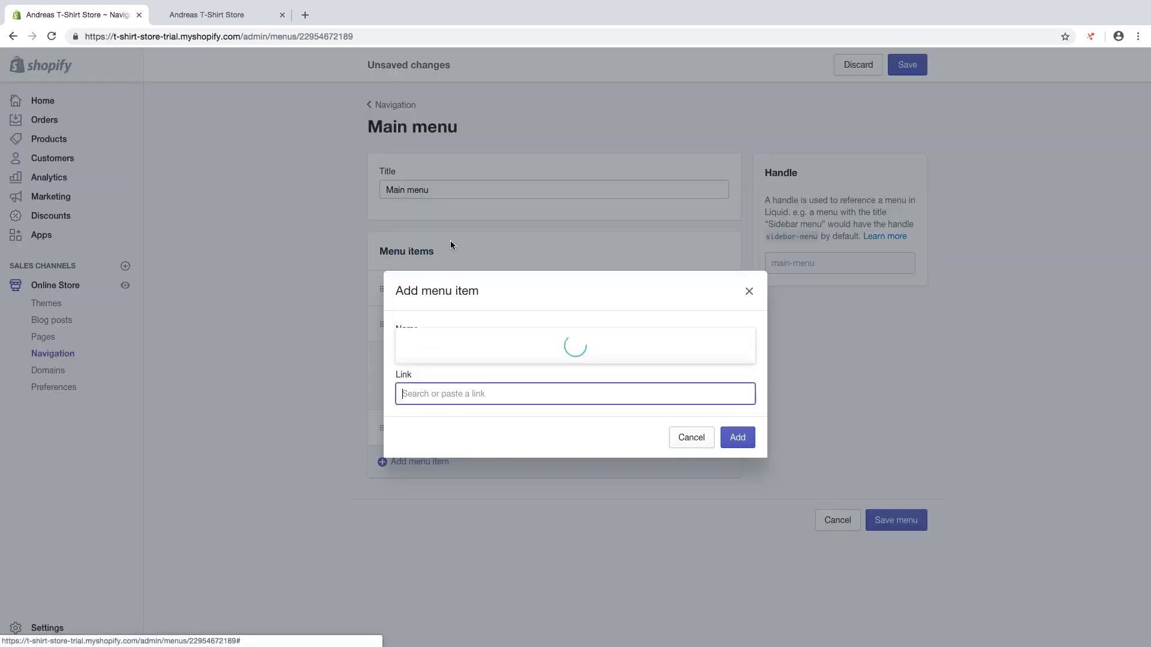
pyautogui.click(454, 286)
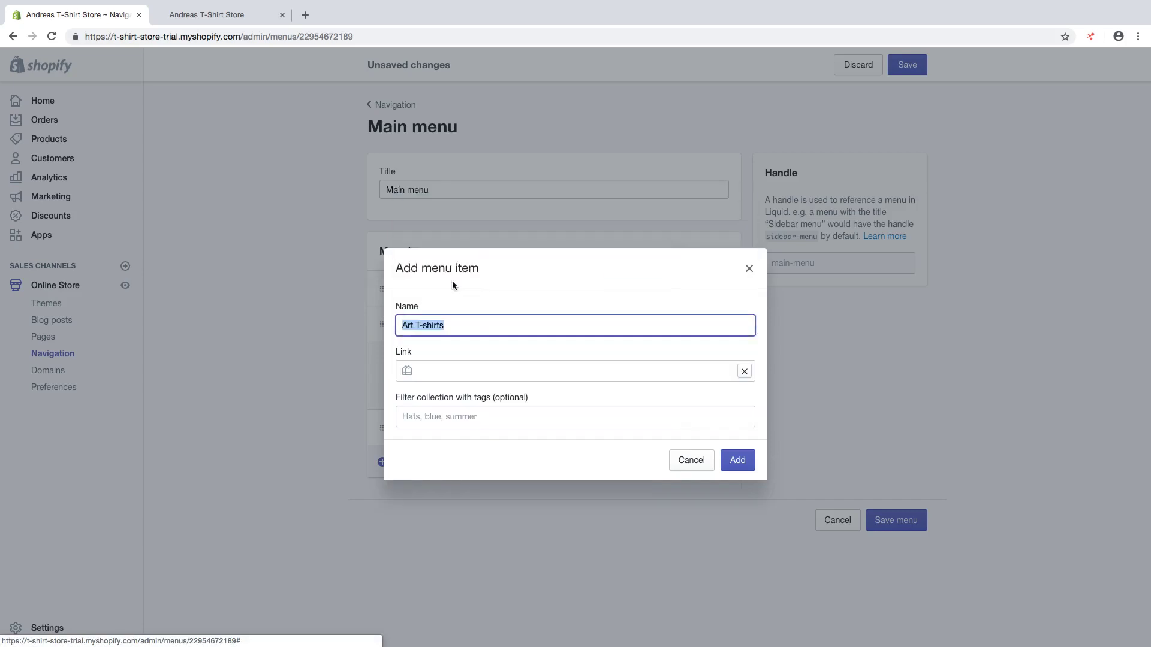
pyautogui.click(511, 416)
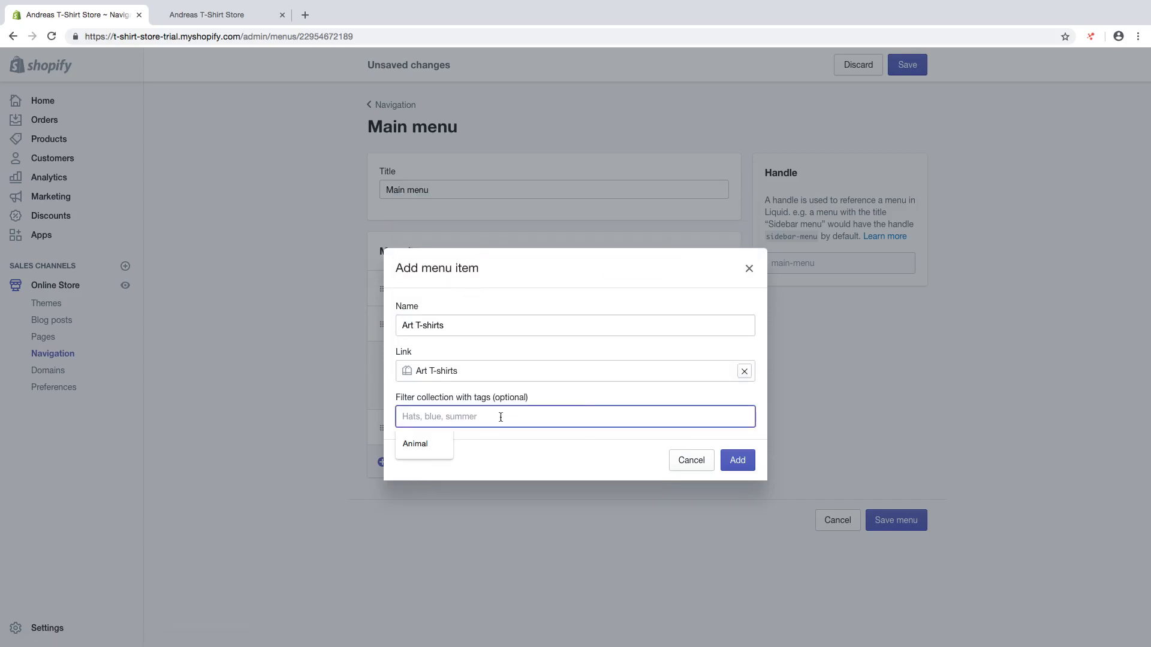
pyautogui.write('Art')
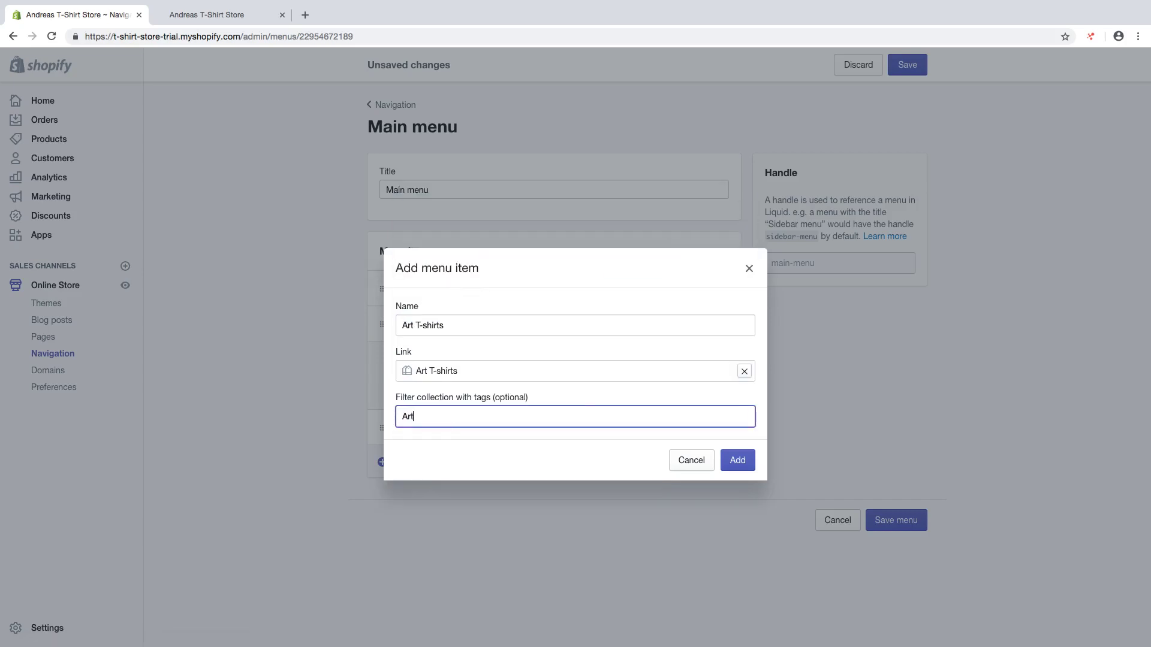
pyautogui.click(737, 459)
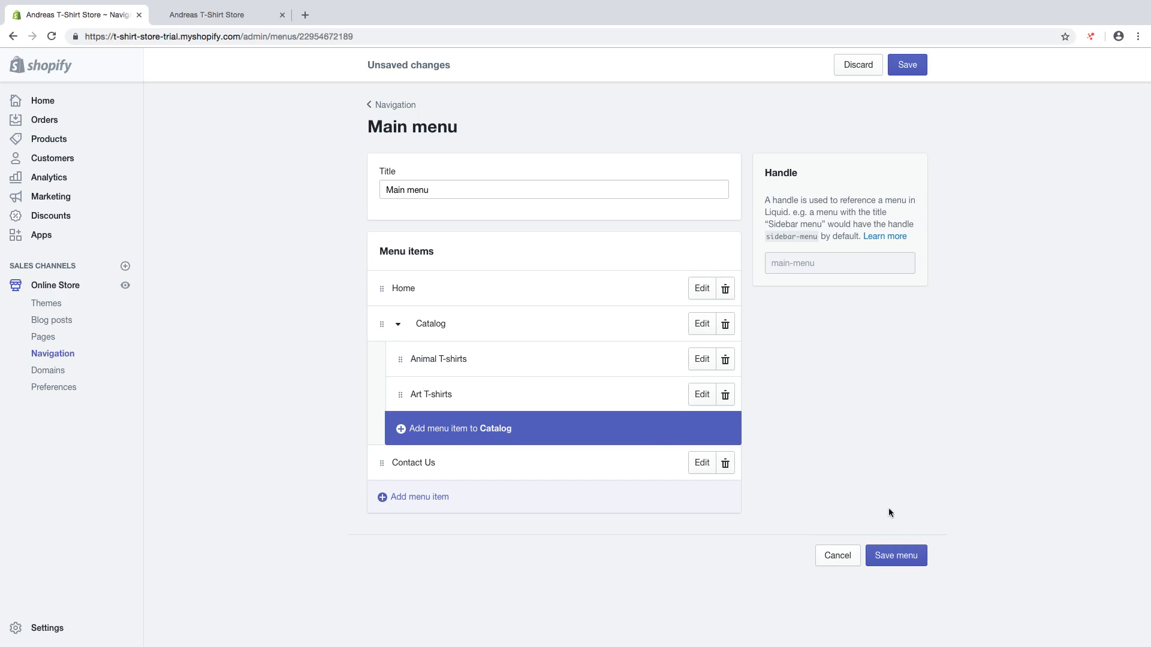
pyautogui.click(892, 555)
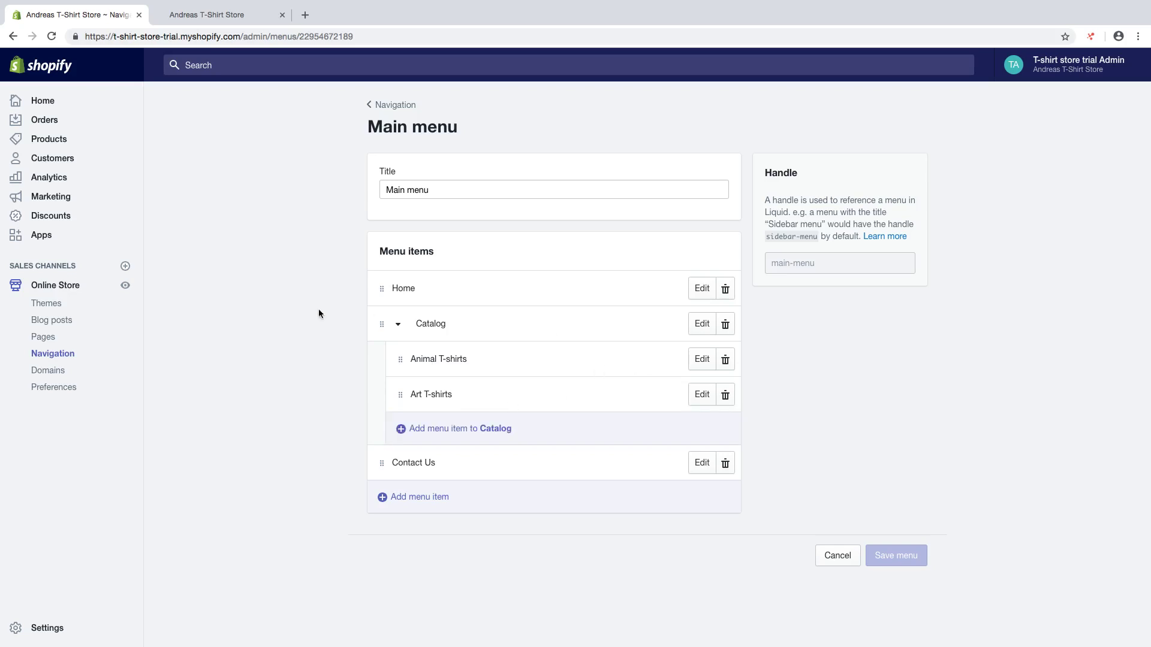
pyautogui.click(124, 287)
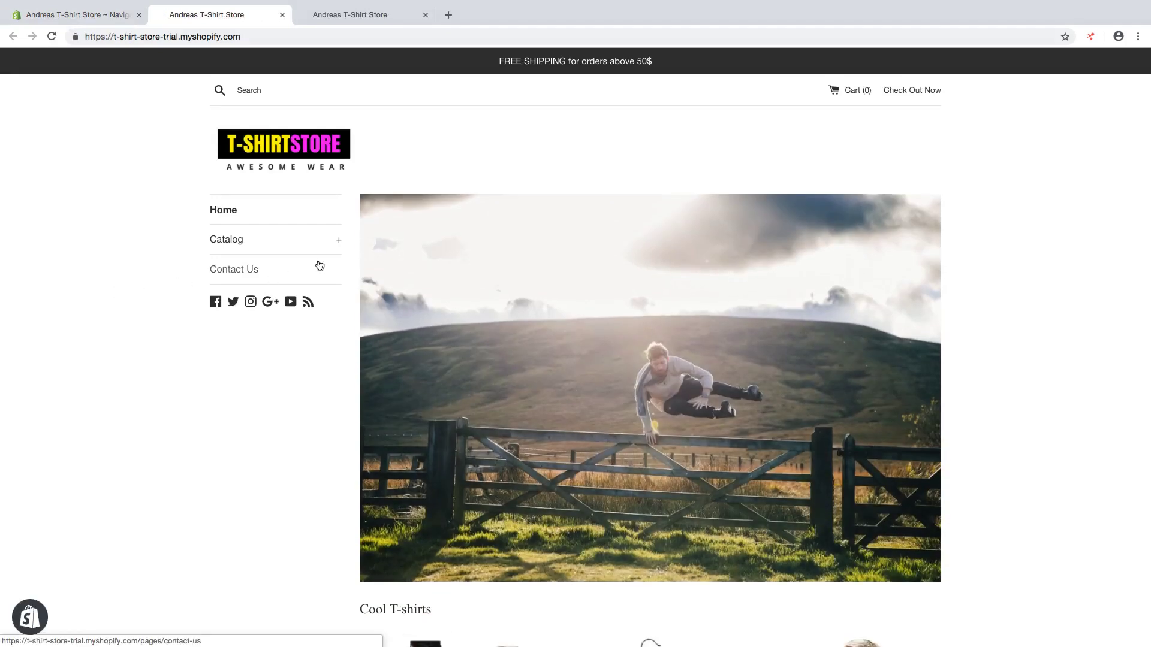
pyautogui.click(340, 246)
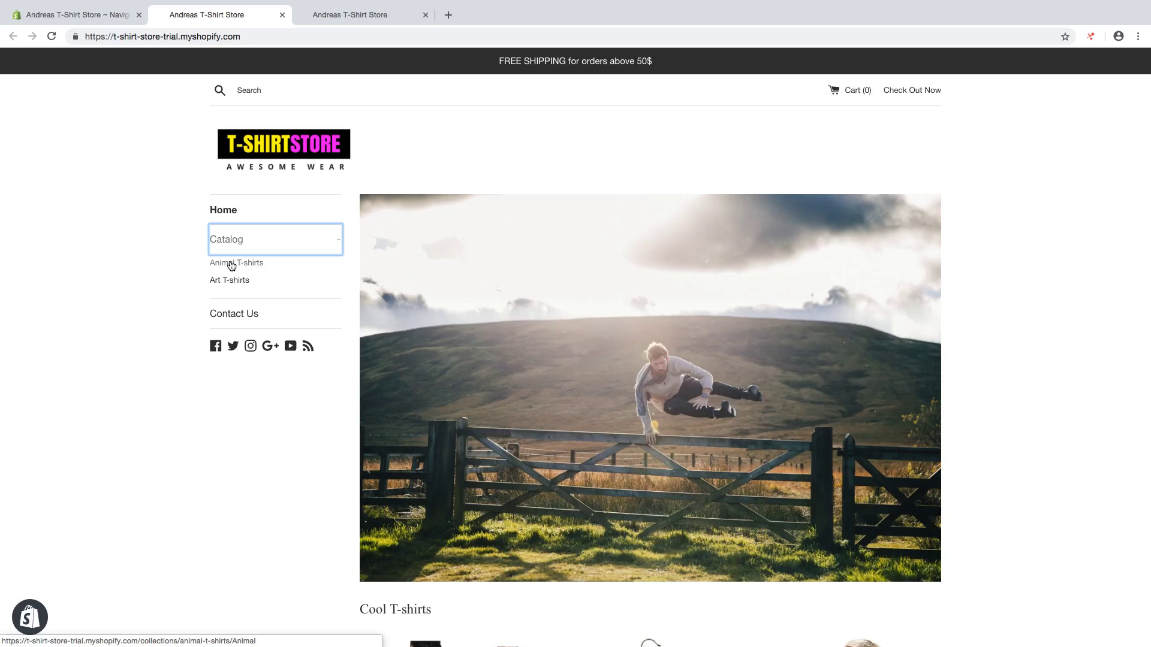
pyautogui.click(69, 15)
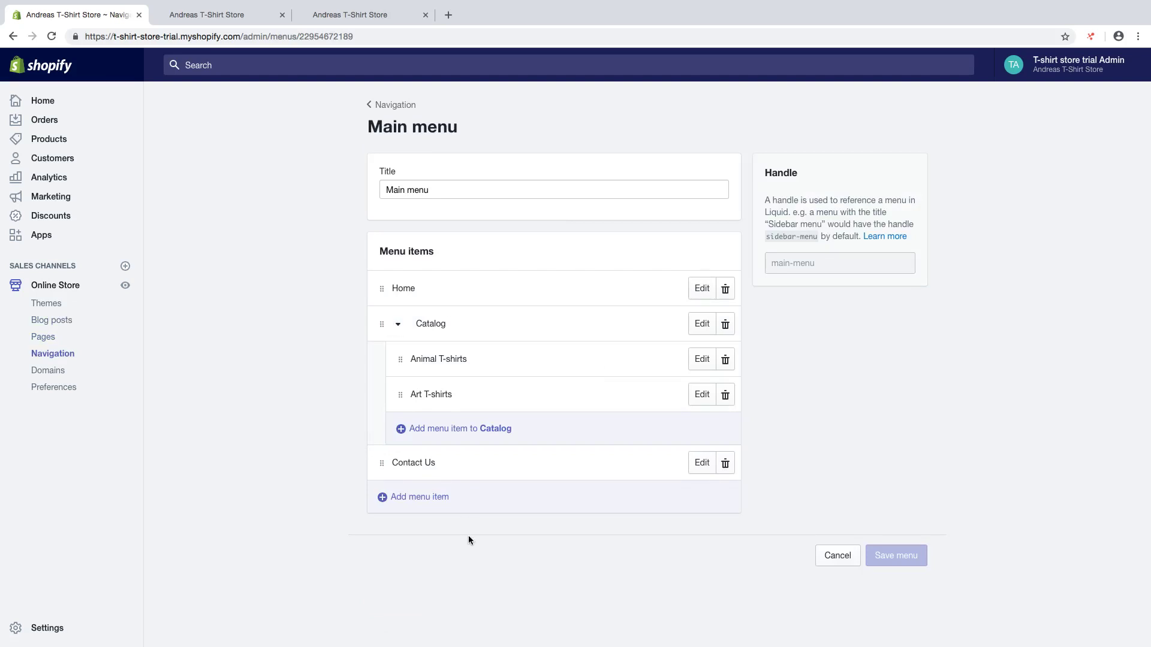
# Add a top-level Page item linked to Pages > Page.
pyautogui.click(409, 497)
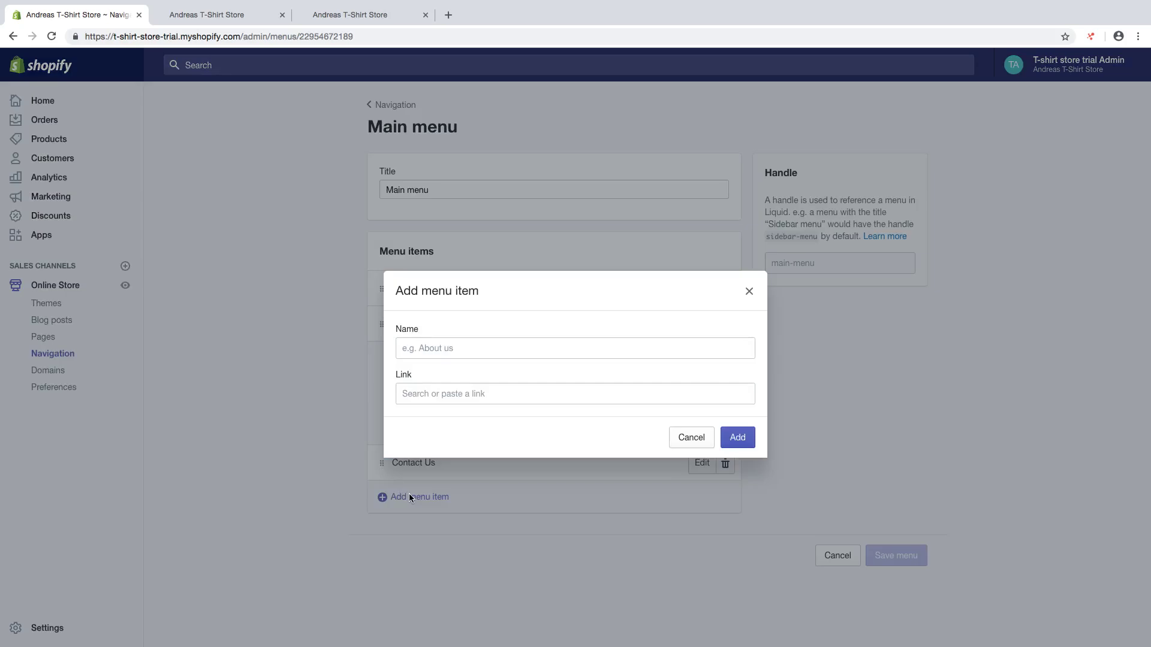
pyautogui.click(435, 395)
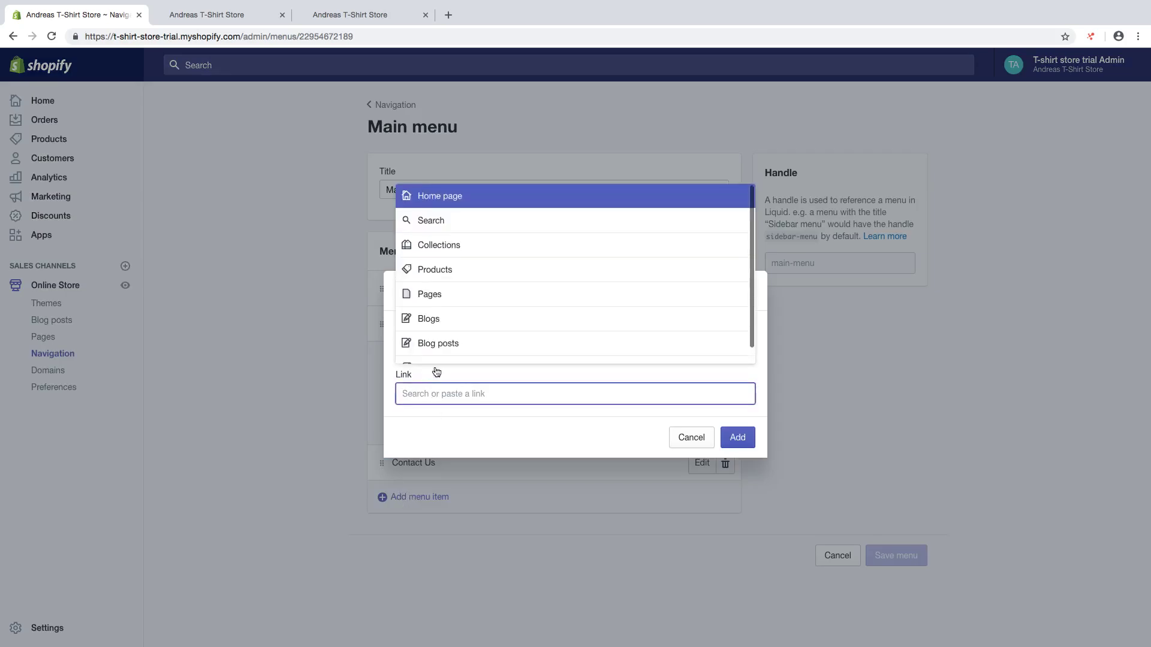
pyautogui.click(443, 302)
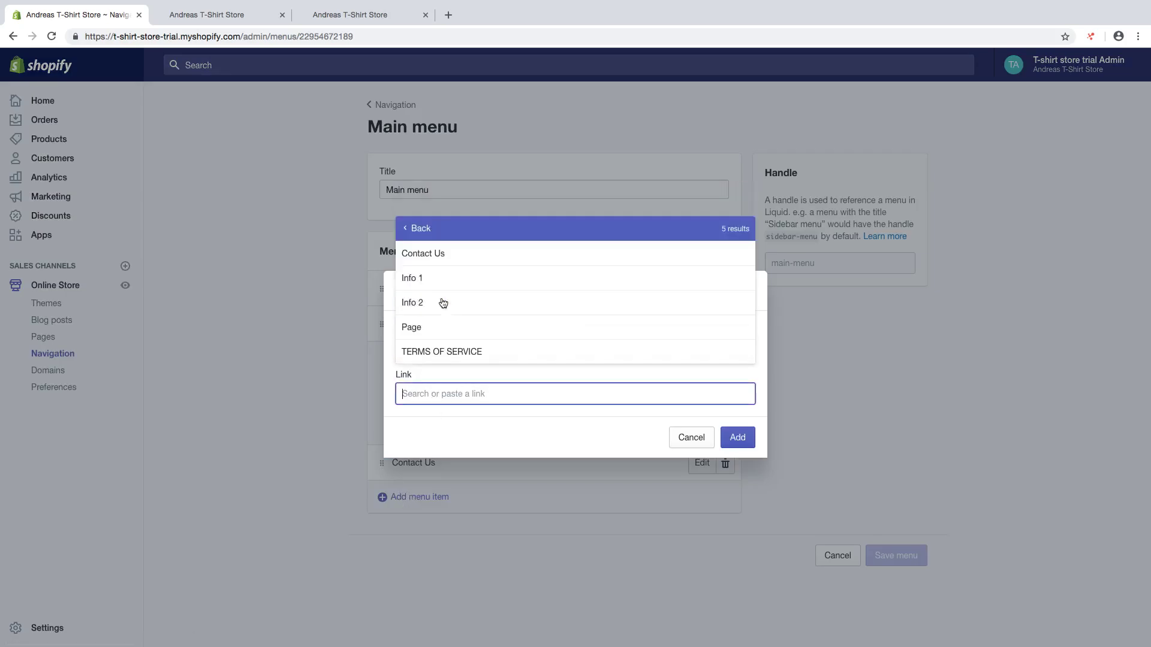
pyautogui.click(431, 329)
pyautogui.click(737, 437)
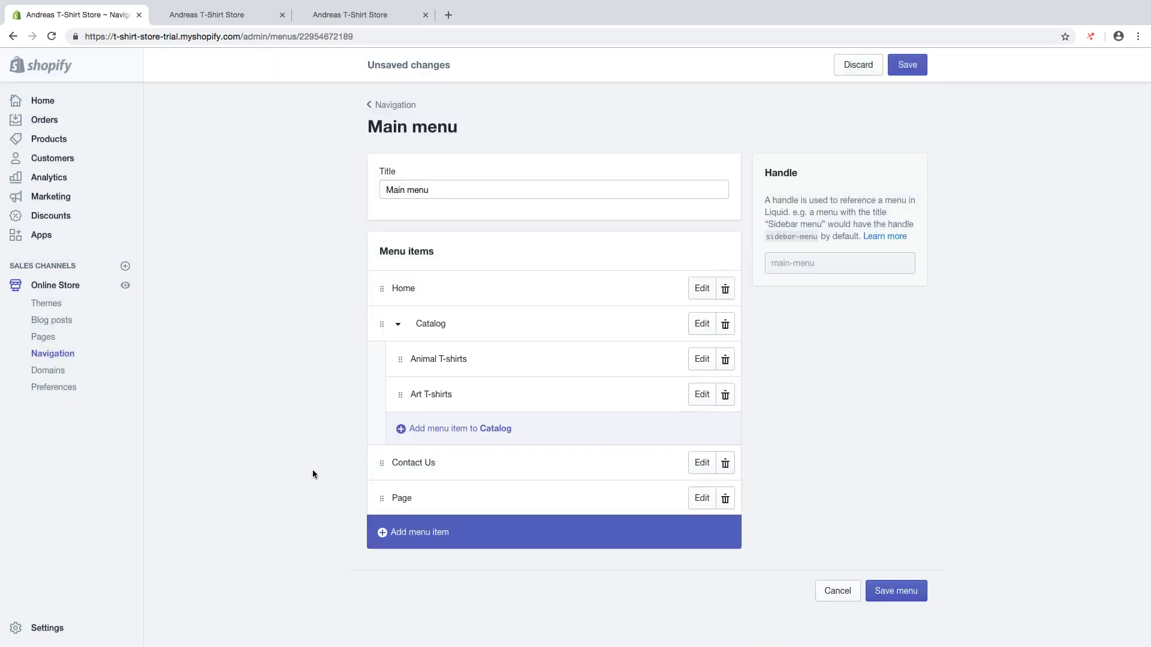
# Add an Info 1 item linked to Pages > Info 1 and nest it under Page.
pyautogui.scroll(-1, 318, 472)
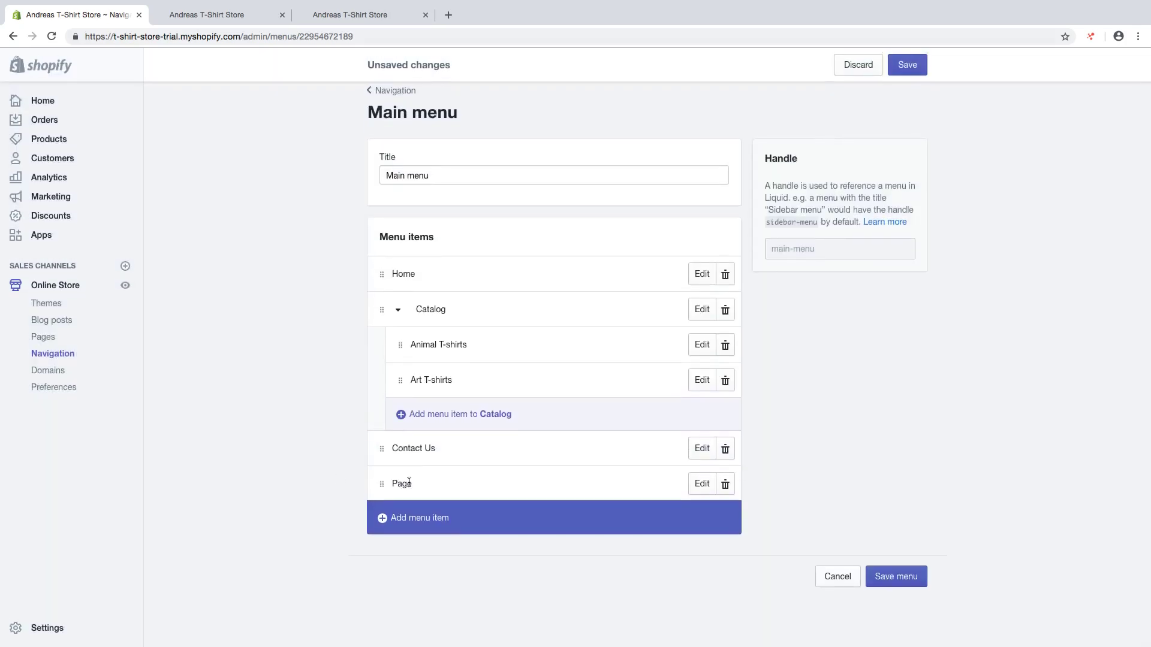
pyautogui.click(400, 519)
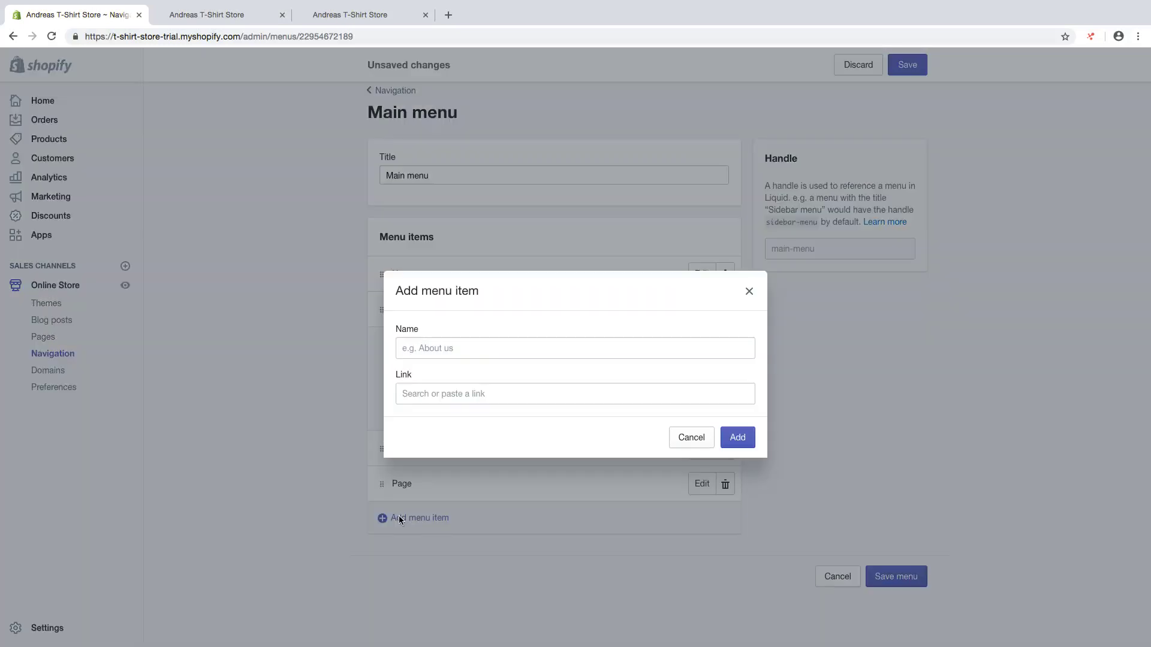
pyautogui.click(446, 389)
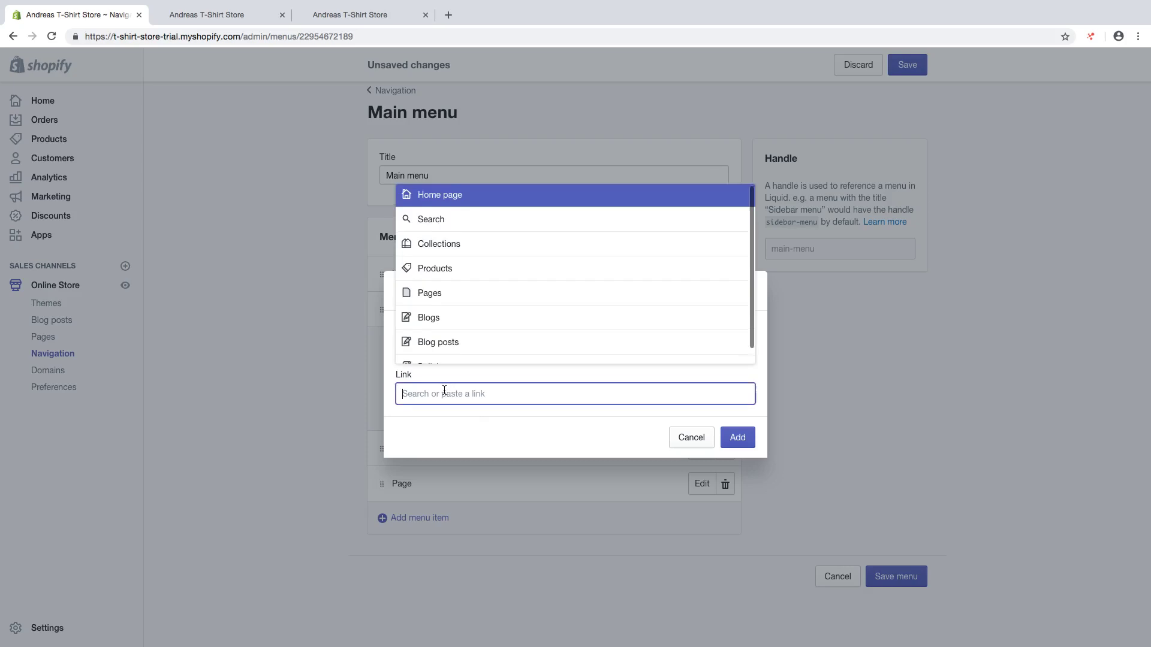
pyautogui.click(483, 295)
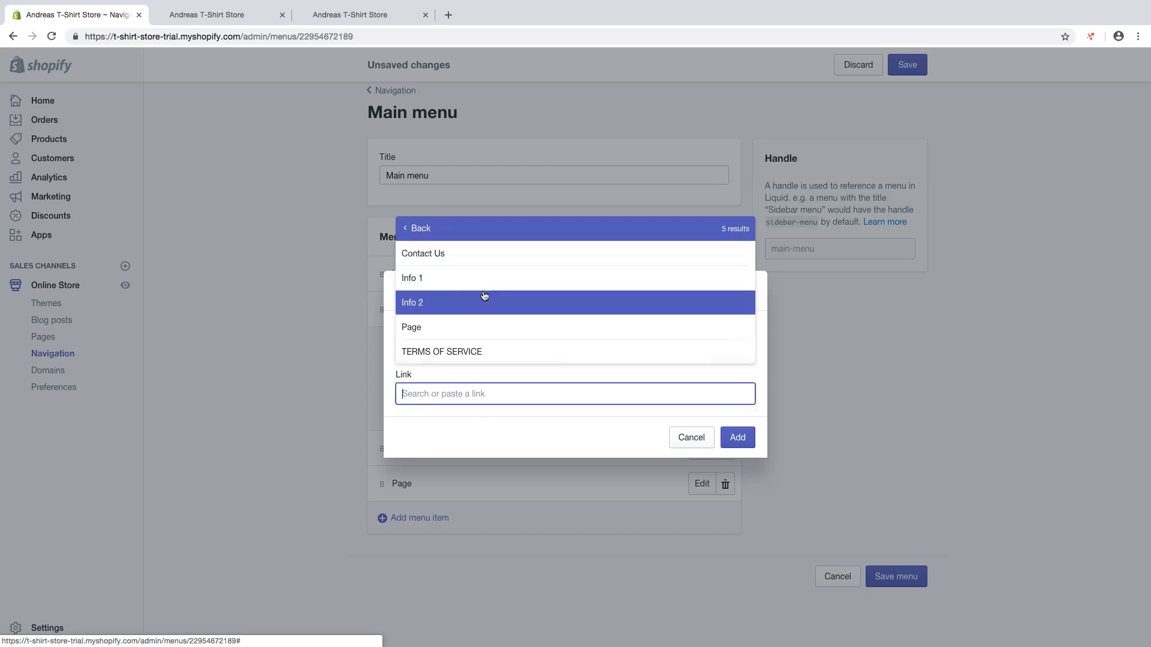
pyautogui.click(429, 287)
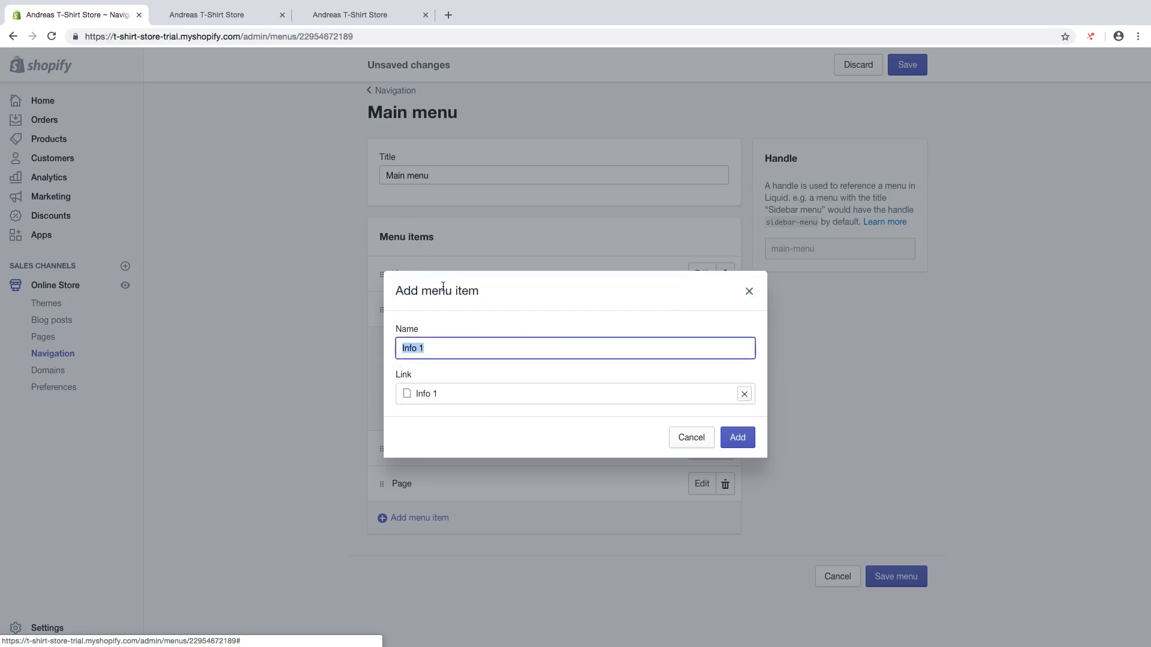
pyautogui.click(739, 440)
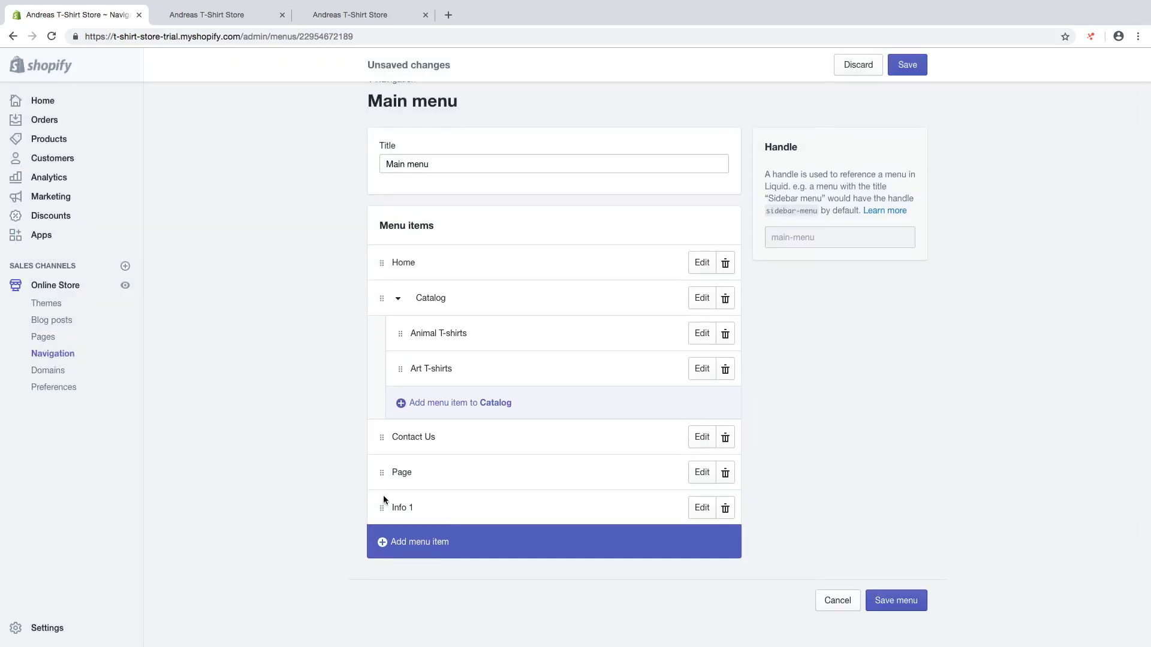
pyautogui.moveTo(381, 507); pyautogui.dragTo(398, 511)
# Add an Info 2 sub-item under Page, linked to Pages > Info 2.
pyautogui.click(433, 544)
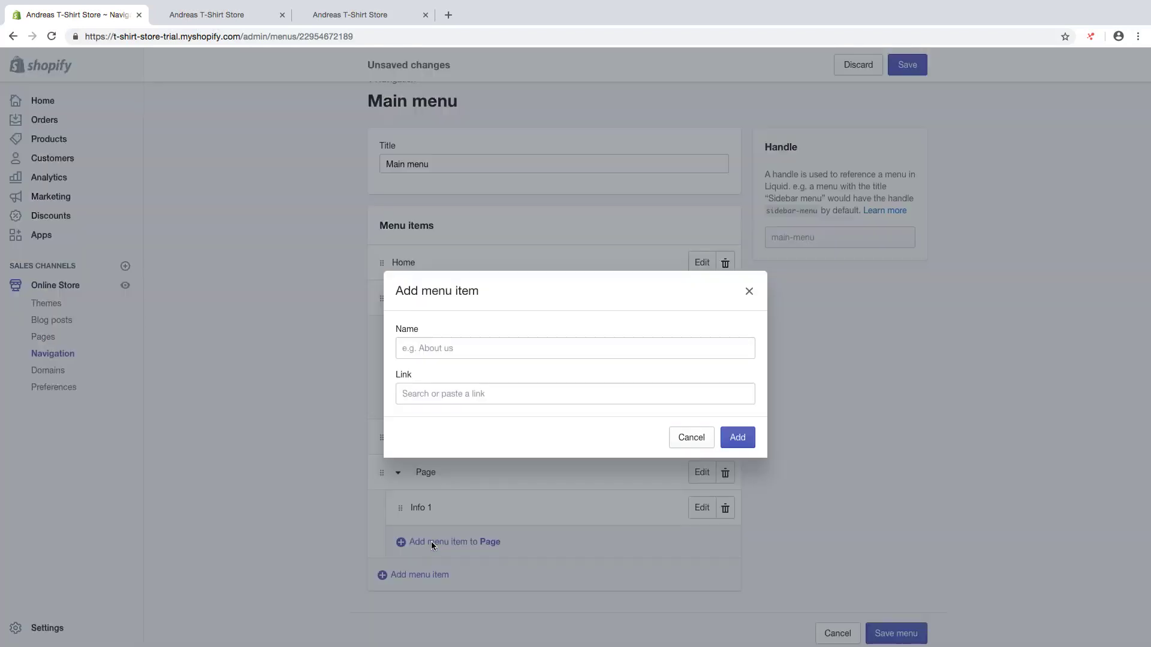
pyautogui.click(425, 394)
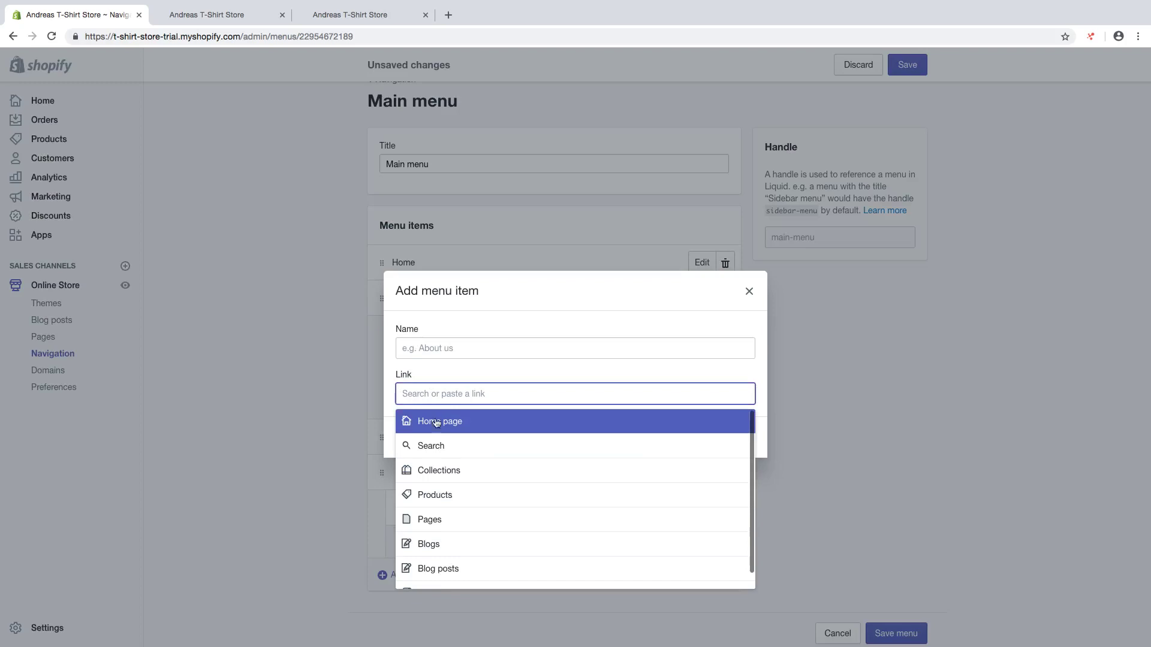
pyautogui.click(441, 519)
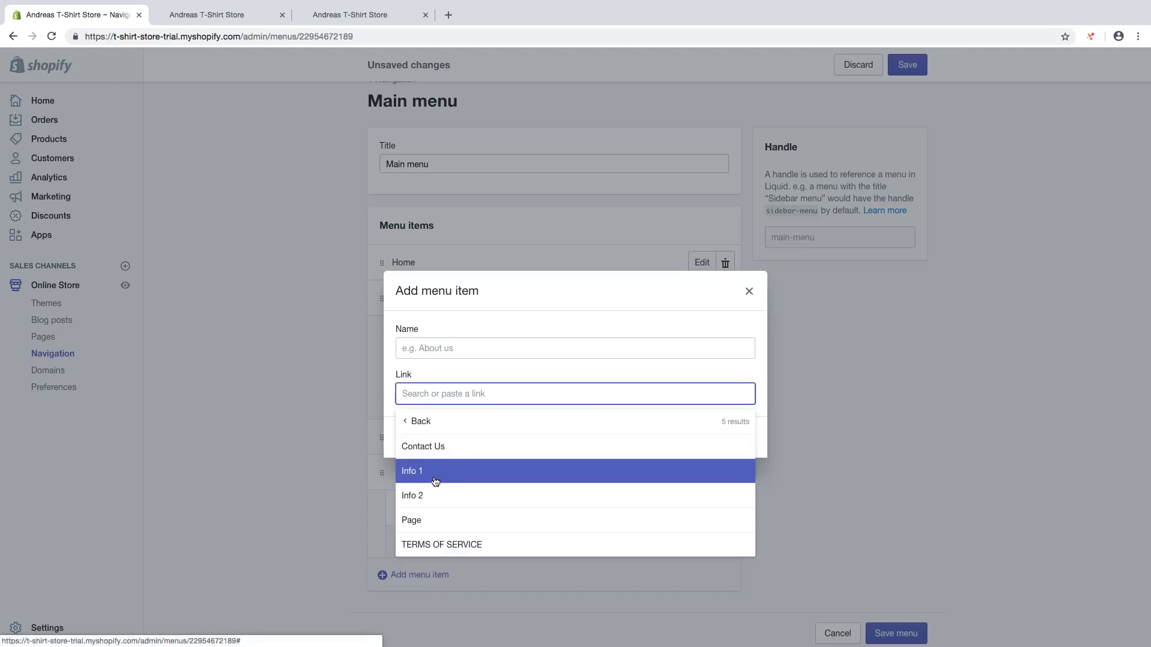
pyautogui.click(433, 496)
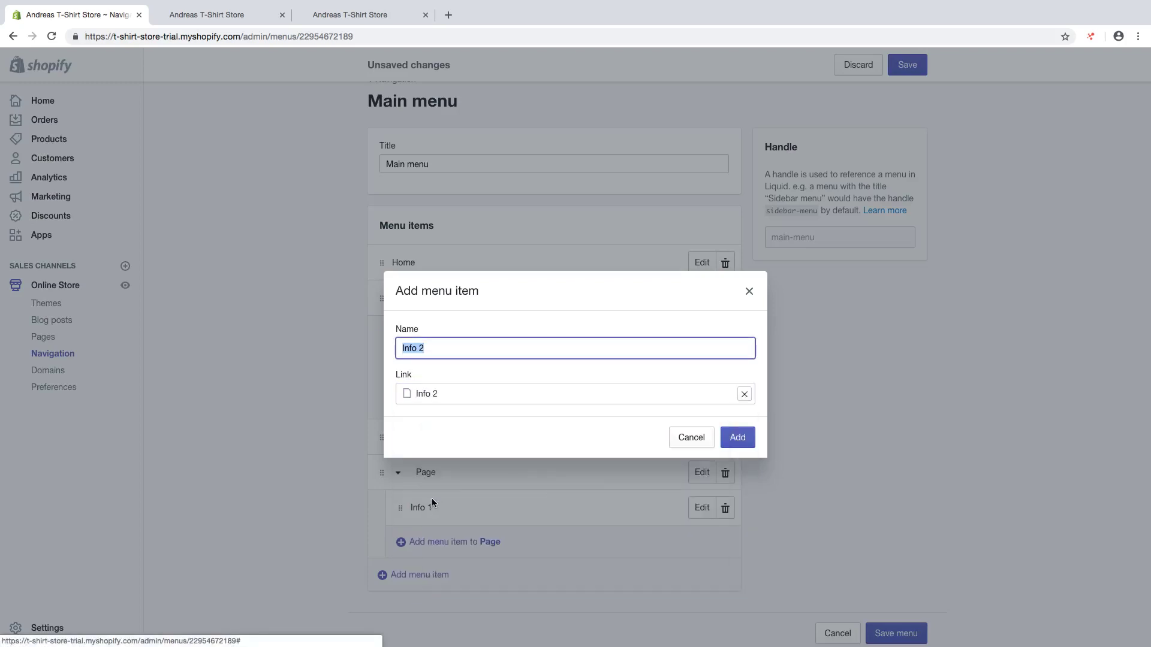
pyautogui.click(737, 437)
# Add a TERMS OF SERVICE sub-item under Page, linked to Pages > TERMS OF SERVICE.
pyautogui.scroll(-1, 345, 481)
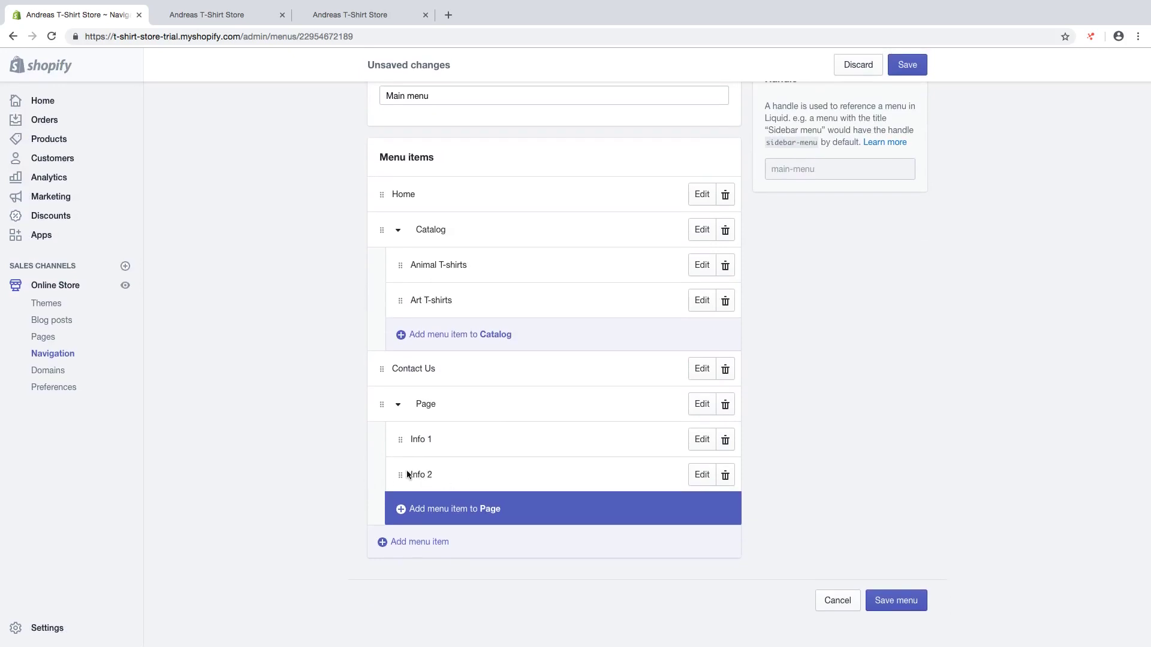
pyautogui.click(431, 511)
pyautogui.click(433, 395)
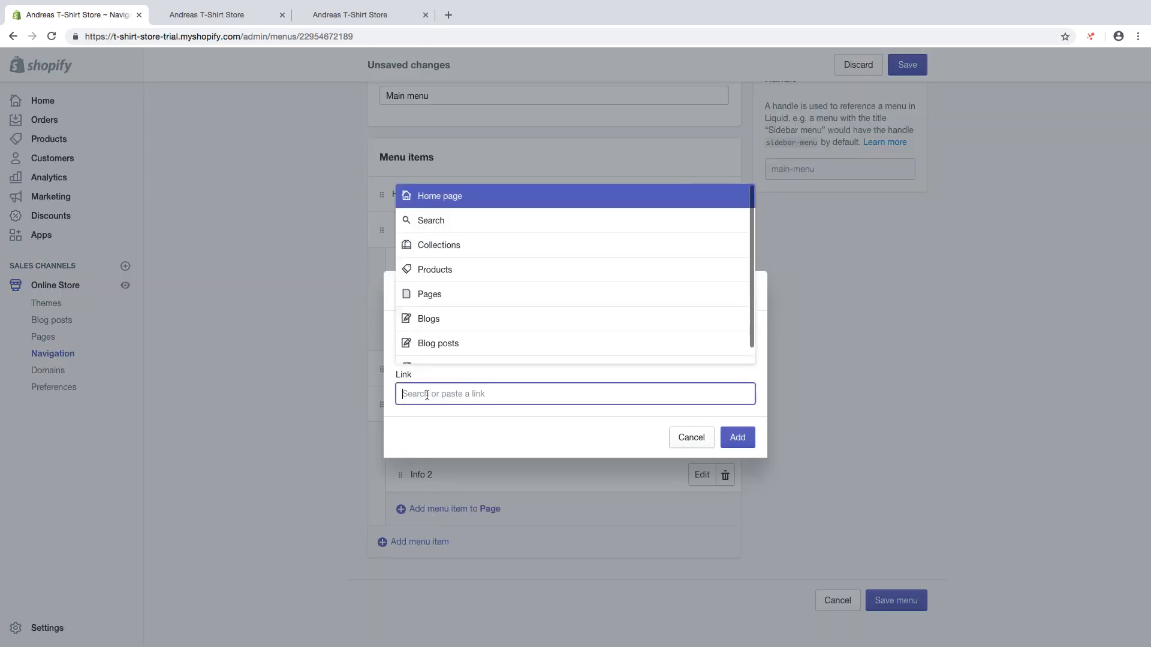
pyautogui.click(441, 298)
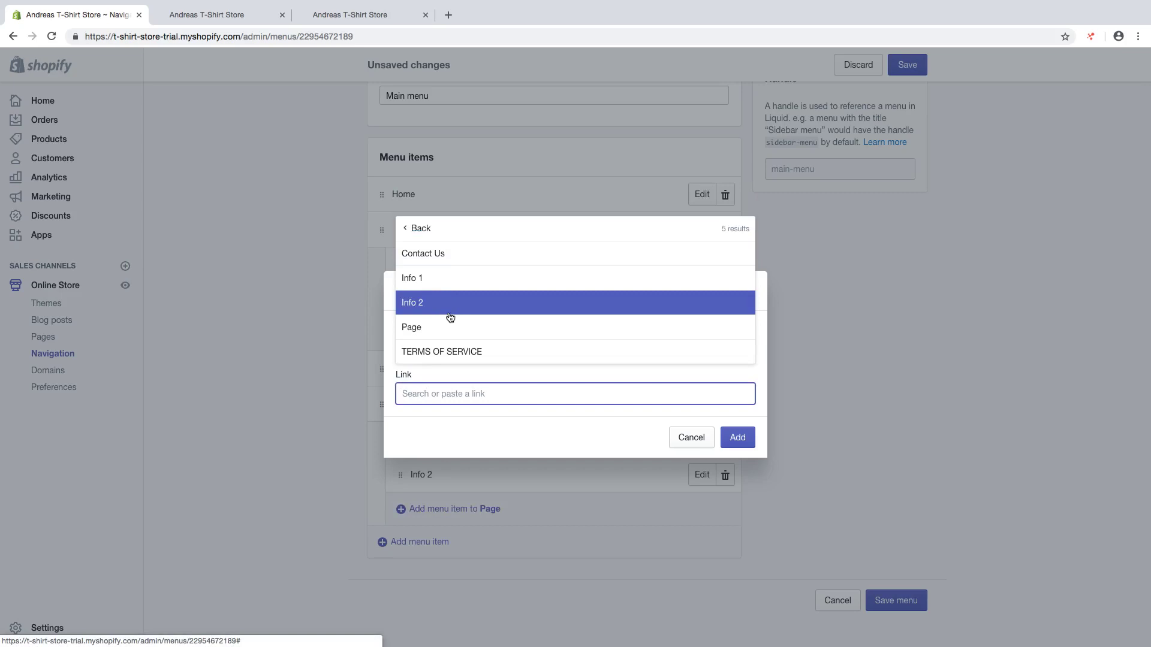
pyautogui.click(465, 353)
pyautogui.click(737, 438)
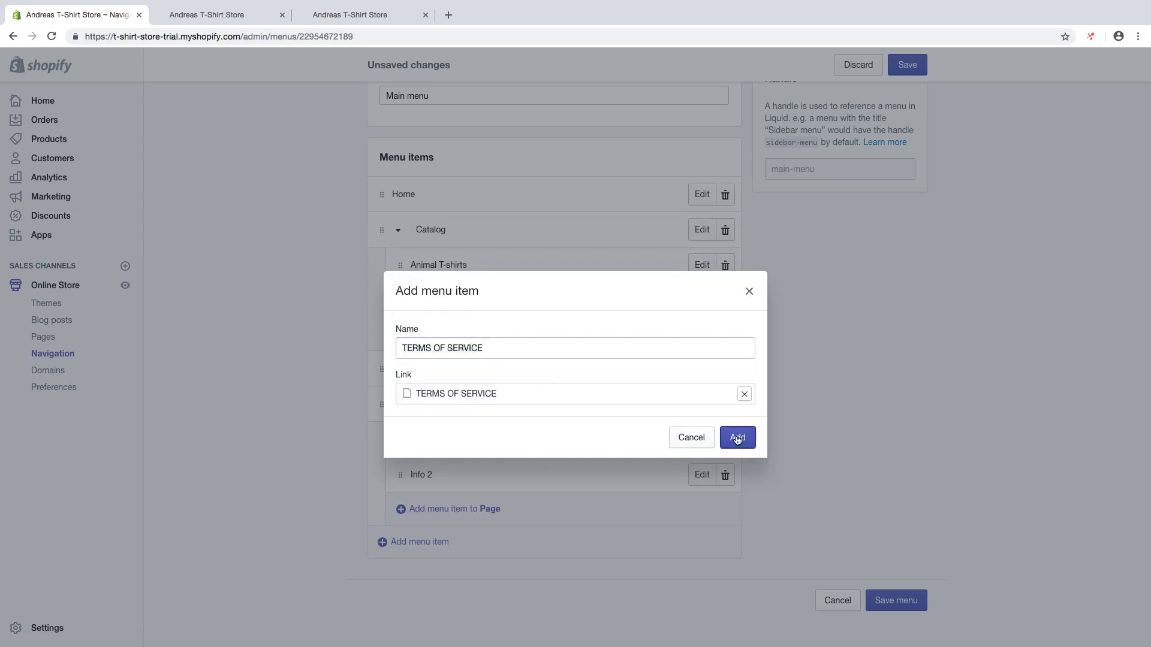
pyautogui.scroll(-1, 333, 447)
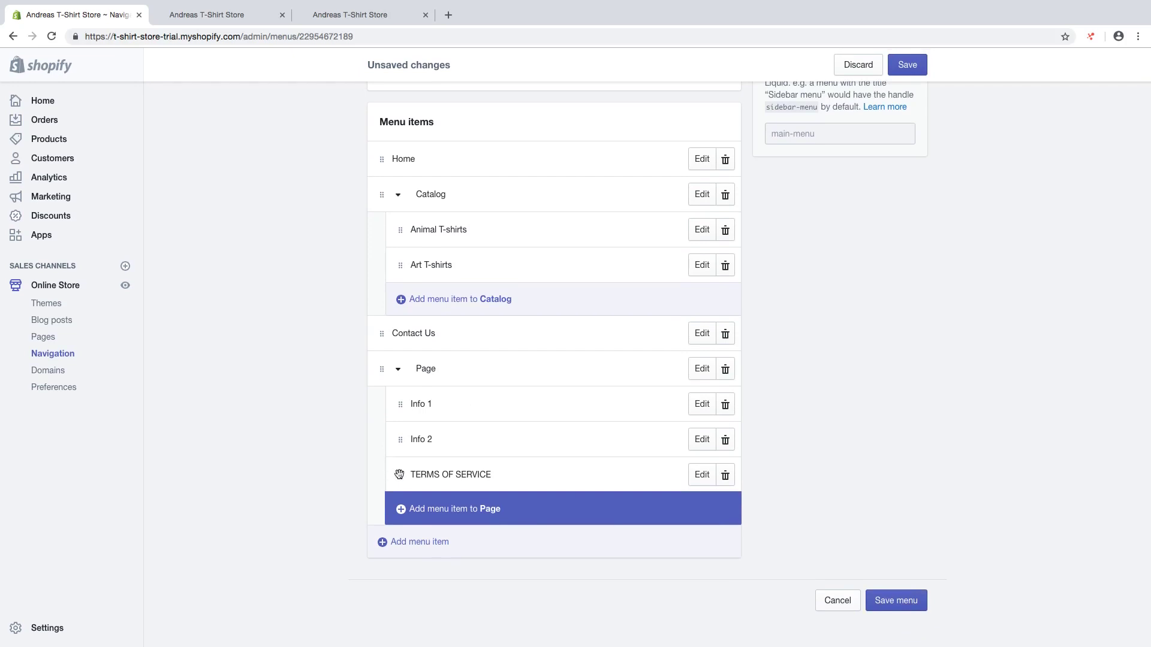
# Indent TERMS OF SERVICE under Info 2, save the Main menu, and open the live storefront.
pyautogui.moveTo(399, 476); pyautogui.dragTo(424, 503)
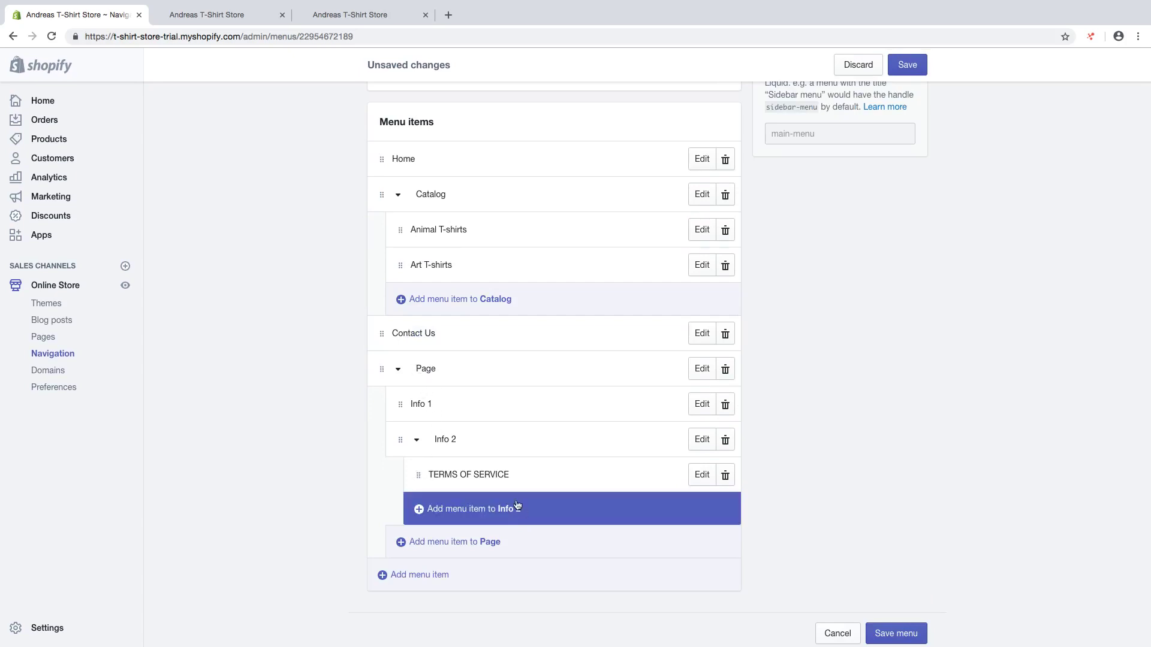
pyautogui.click(909, 66)
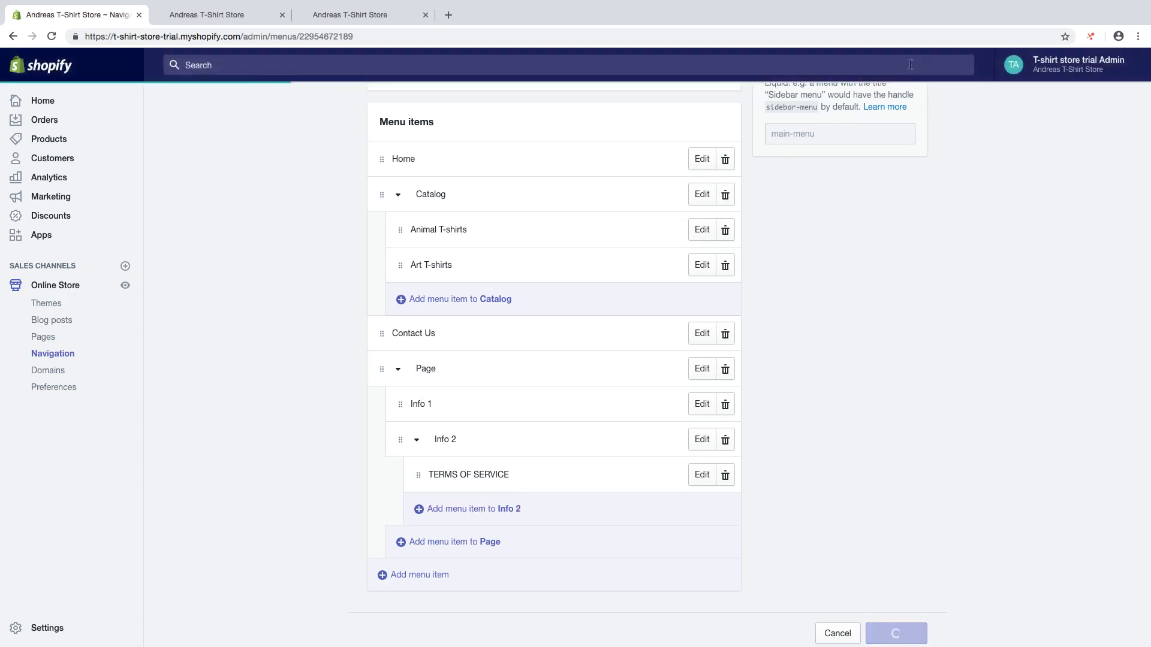
pyautogui.click(124, 284)
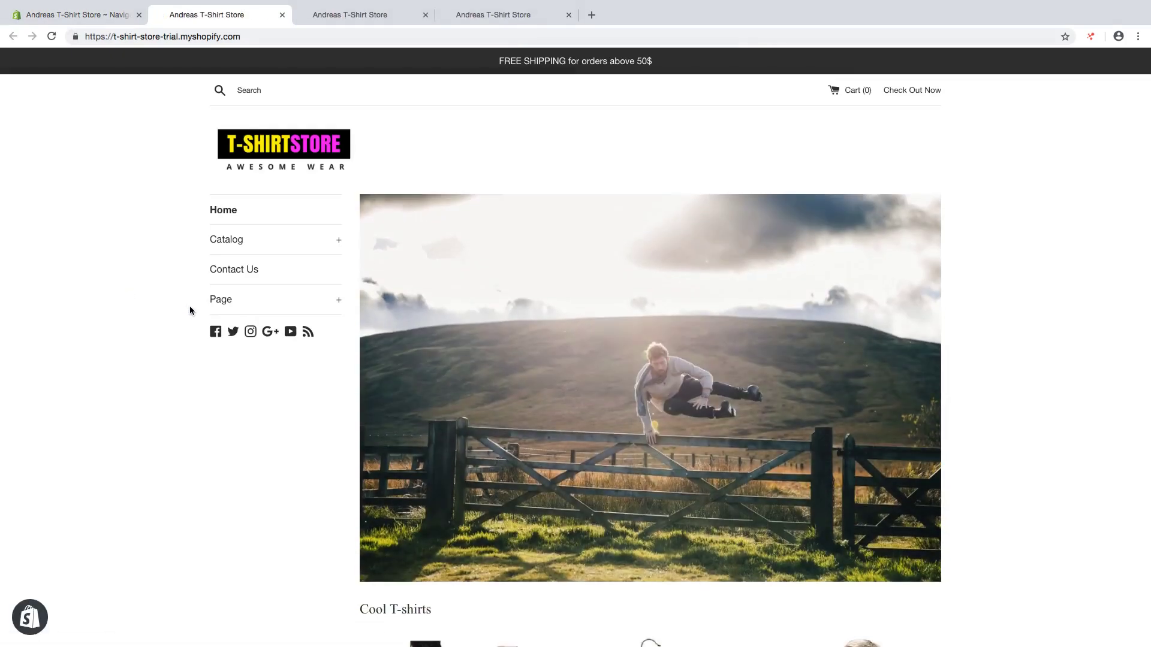
# Expand Page and then Info 2 in the storefront sidebar to show TERMS OF SERVICE.
pyautogui.click(339, 304)
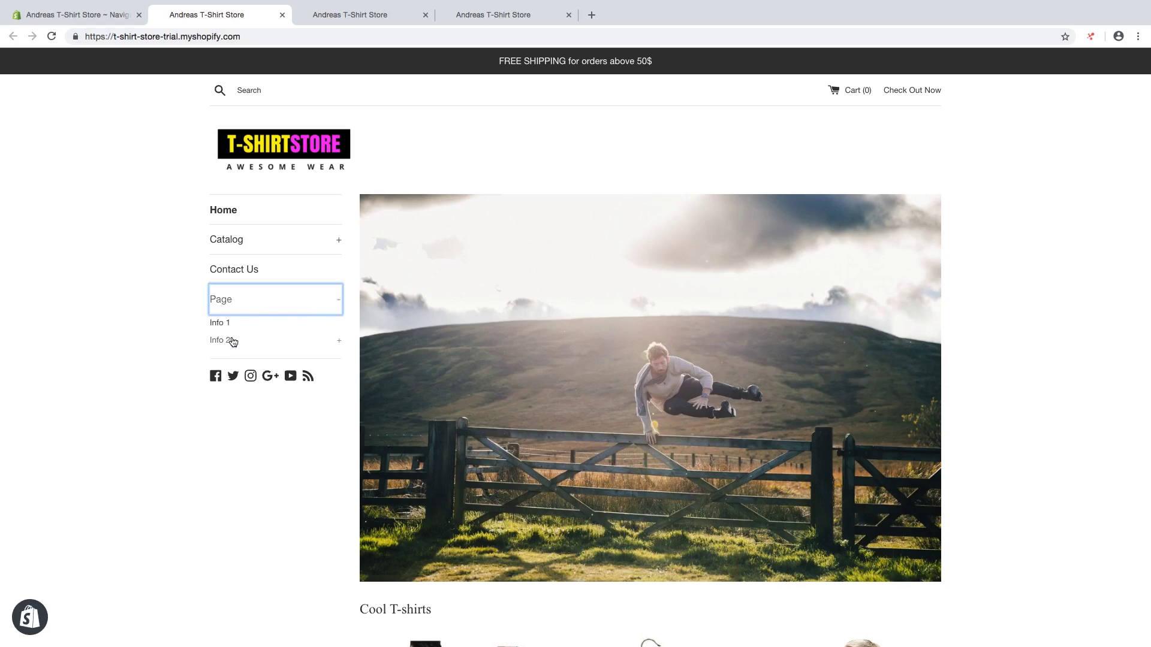
pyautogui.click(340, 345)
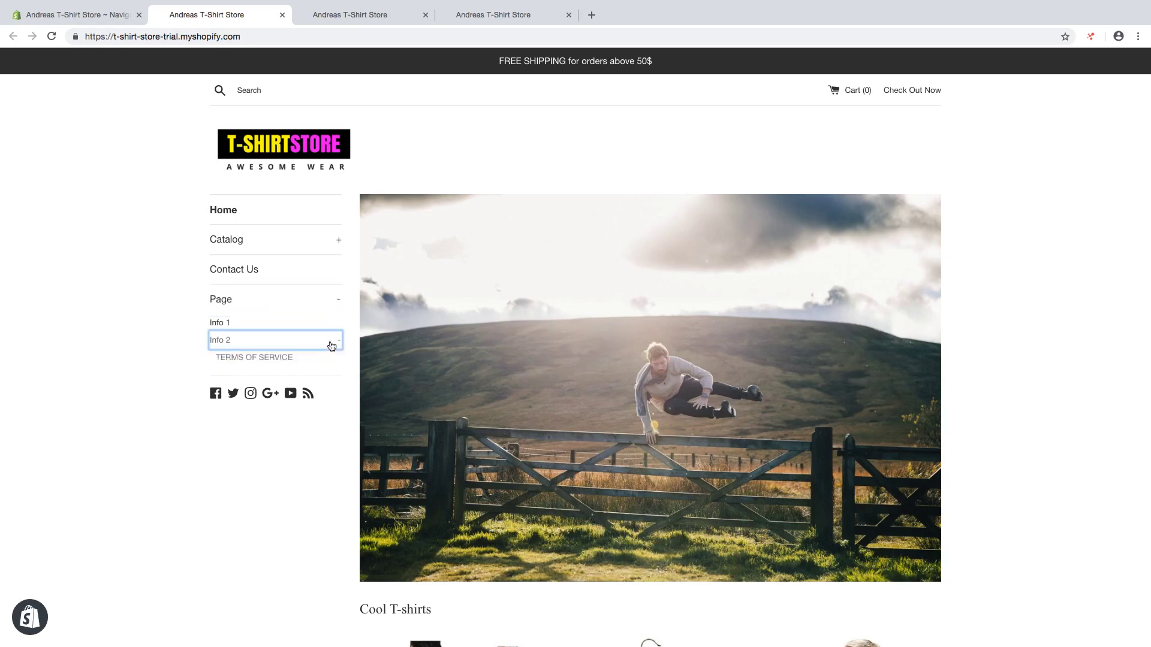